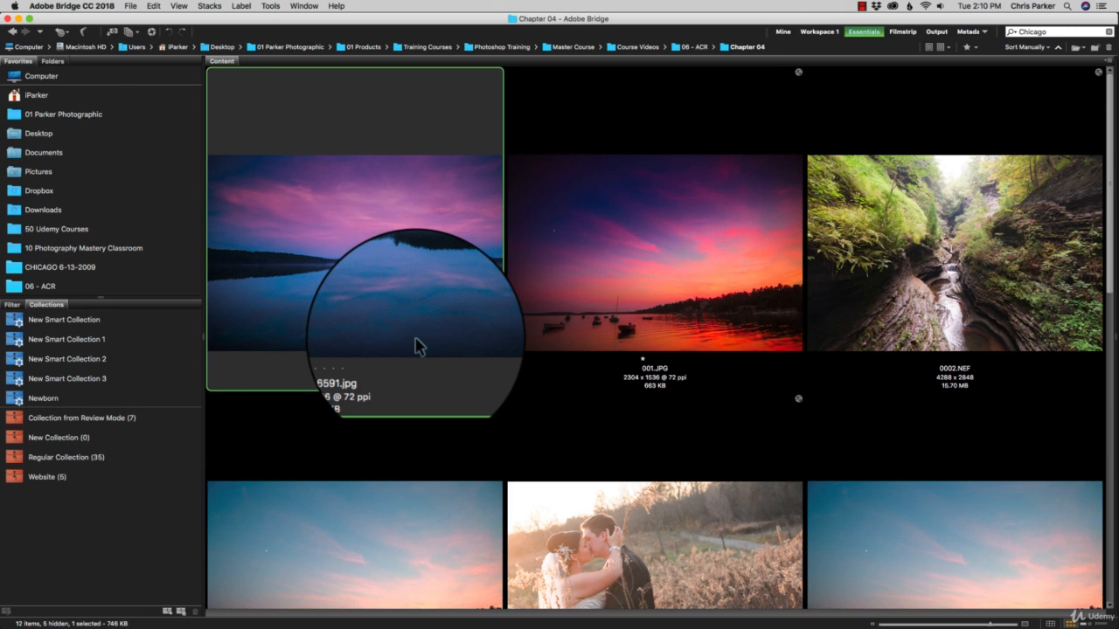
# Open the purple lake sunset photo in Camera Raw.
pyautogui.rightClick(368, 297)
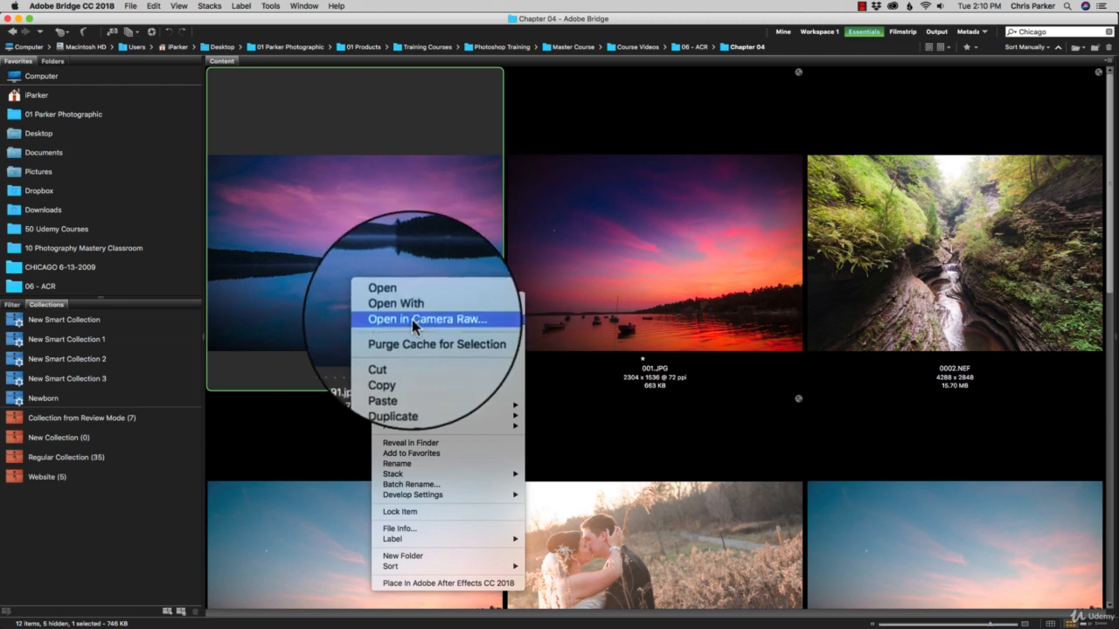
pyautogui.click(412, 319)
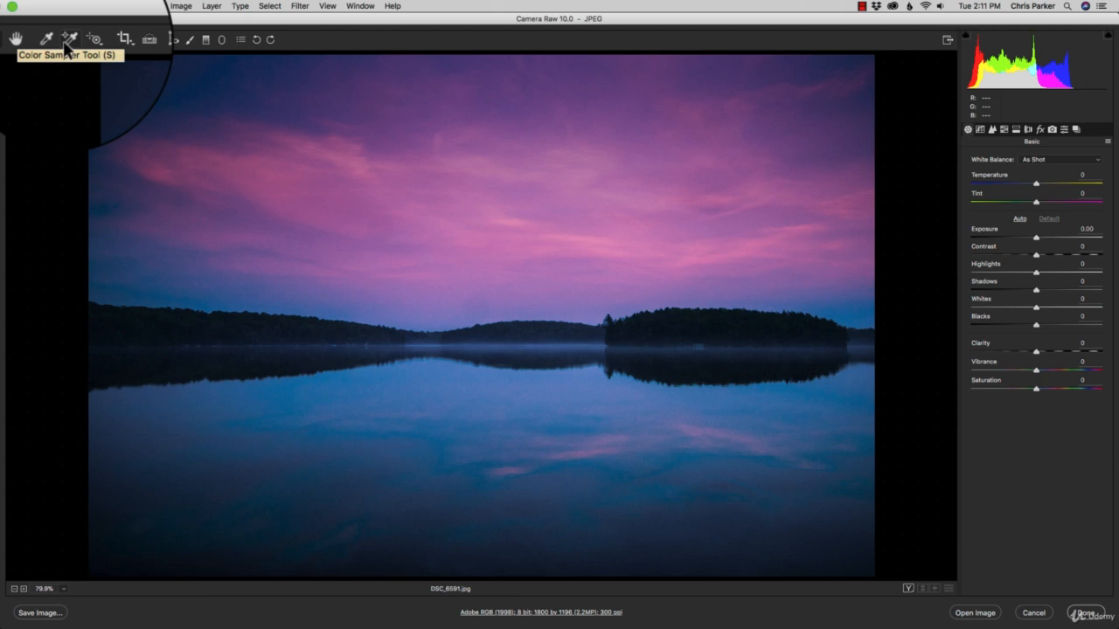
# Place a color sampler in the dark blue corner of the sky and clear the sampler.
pyautogui.click(67, 42)
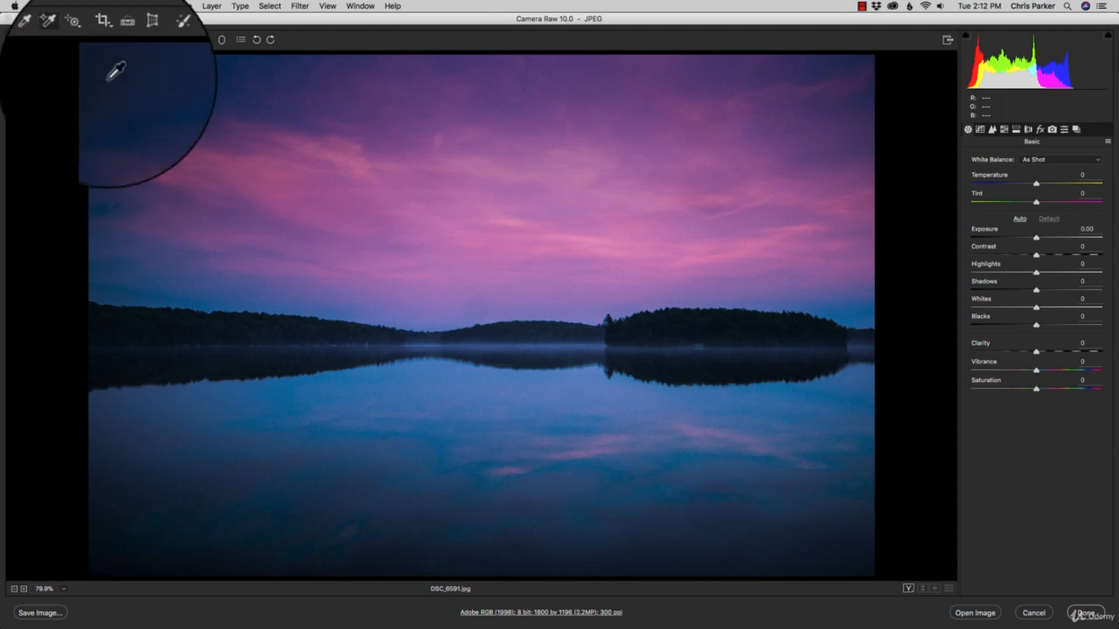
pyautogui.click(193, 94)
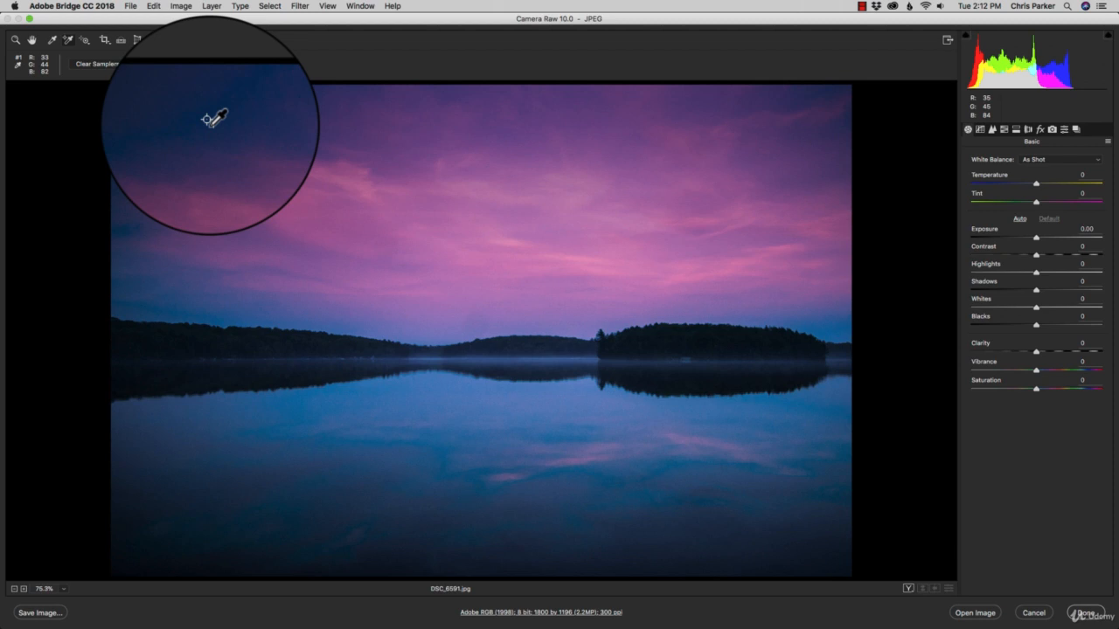
pyautogui.click(96, 63)
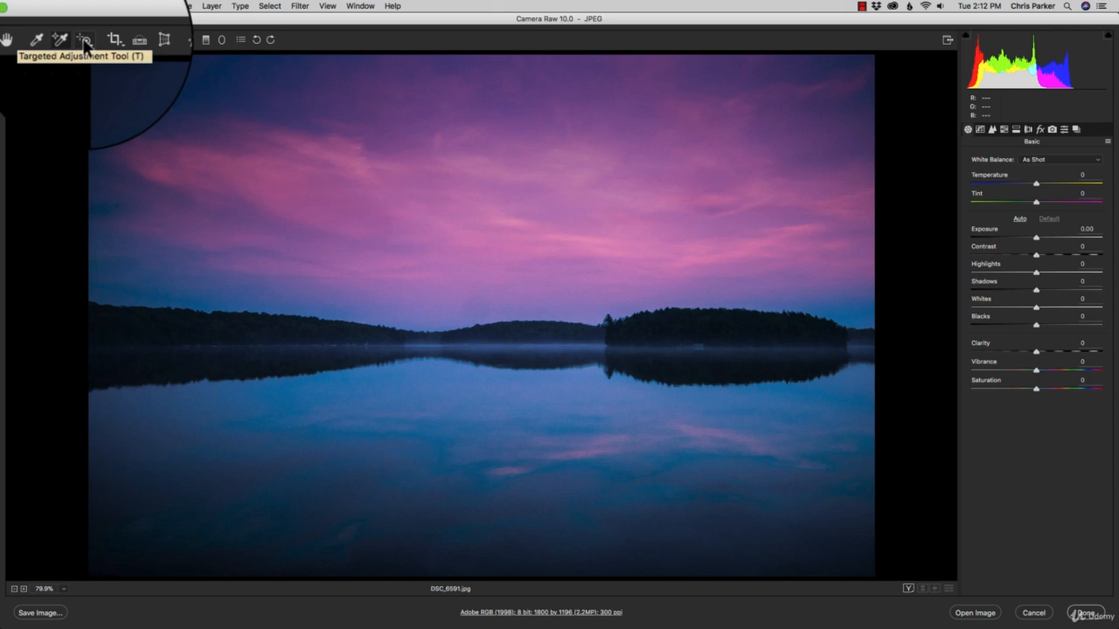
# Shift the hue of the pink clouds with the Targeted Adjustment tool, setting Purples to -5 and Magentas to -1.
pyautogui.click(84, 43)
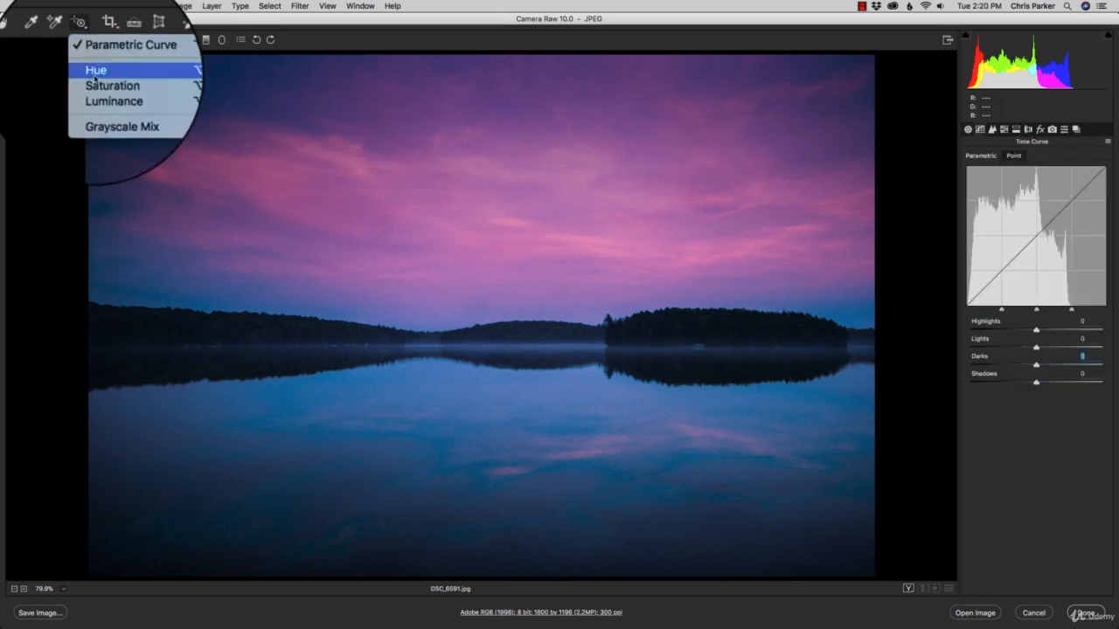
pyautogui.click(95, 75)
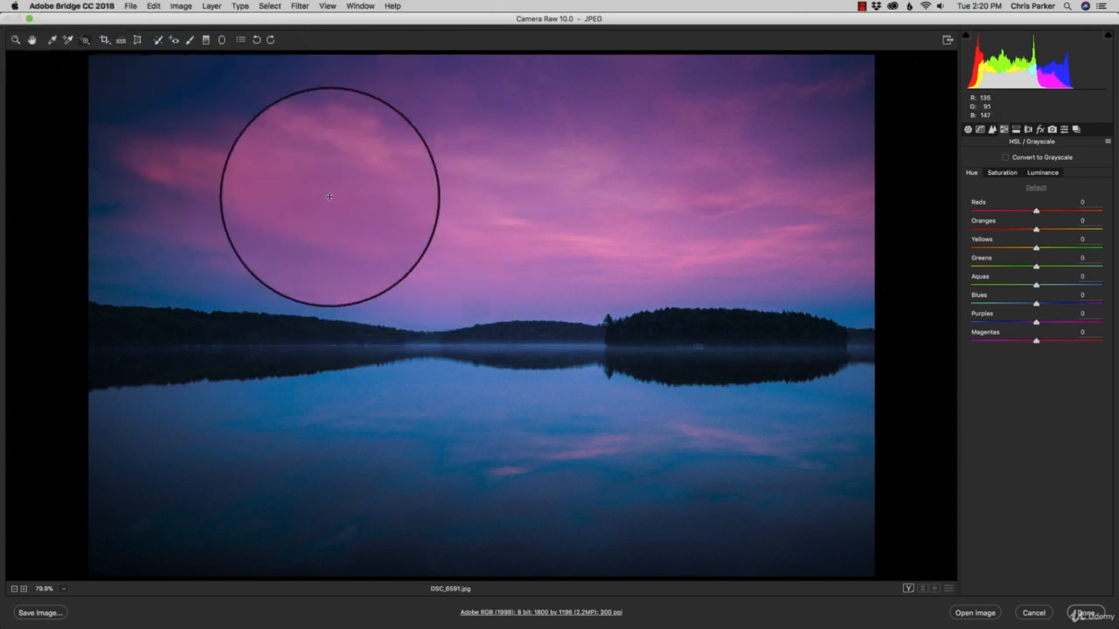
pyautogui.moveTo(330, 200)
pyautogui.mouseDown()
pyautogui.moveTo(280, 196)
pyautogui.moveTo(375, 205)
pyautogui.moveTo(327, 205)
pyautogui.mouseUp()
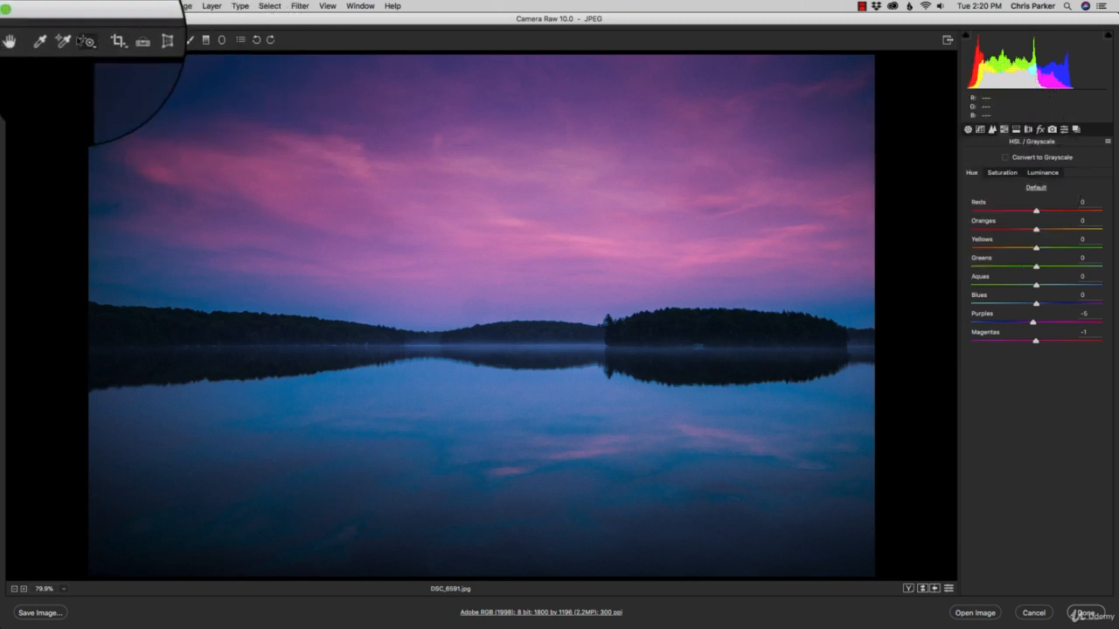
# Increase the saturation of the pink sky and the blue water with the Targeted Adjustment tool.
pyautogui.moveTo(85, 42); pyautogui.dragTo(100, 78)
pyautogui.moveTo(555, 206); pyautogui.dragTo(582, 212)
pyautogui.moveTo(731, 407); pyautogui.dragTo(754, 407)
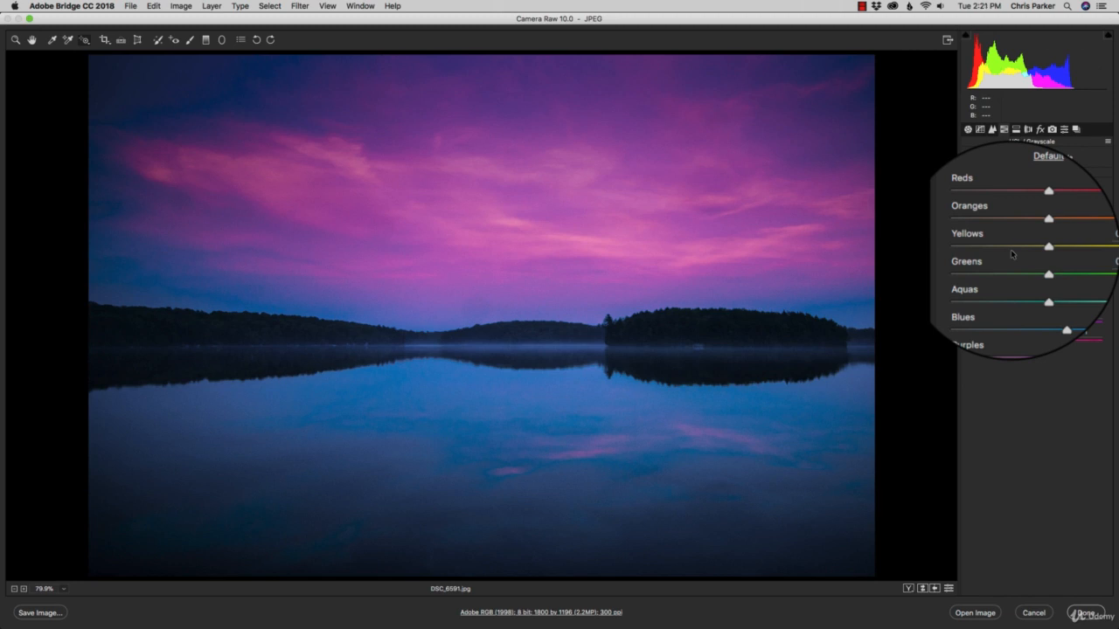
# Toggle undo on the last Blues saturation change and reset the saturation adjustments to their defaults.
pyautogui.press('super+z')
pyautogui.press('super+z')
pyautogui.press('super+z')
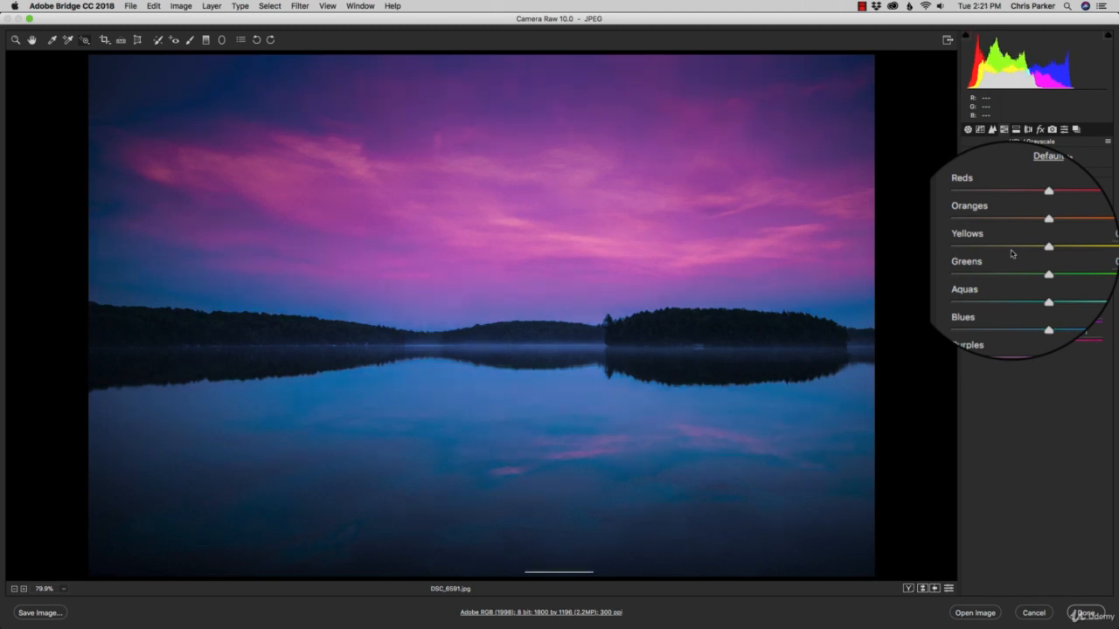
pyautogui.press('super+z')
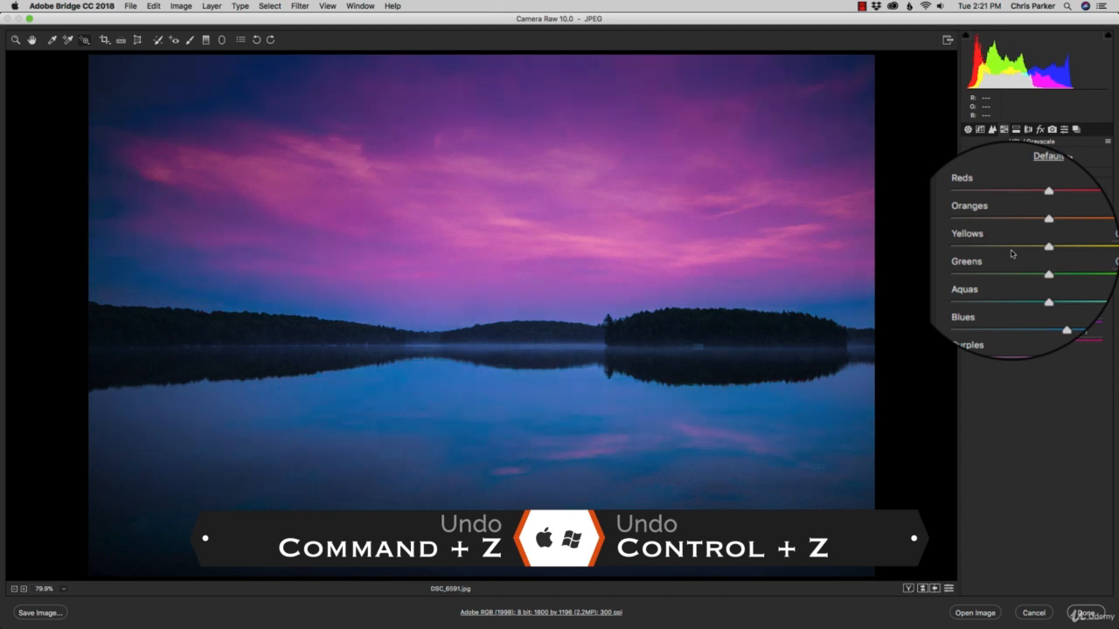
pyautogui.press('super+z')
pyautogui.press('super+z')
pyautogui.press('super+z')
pyautogui.press('super+z')
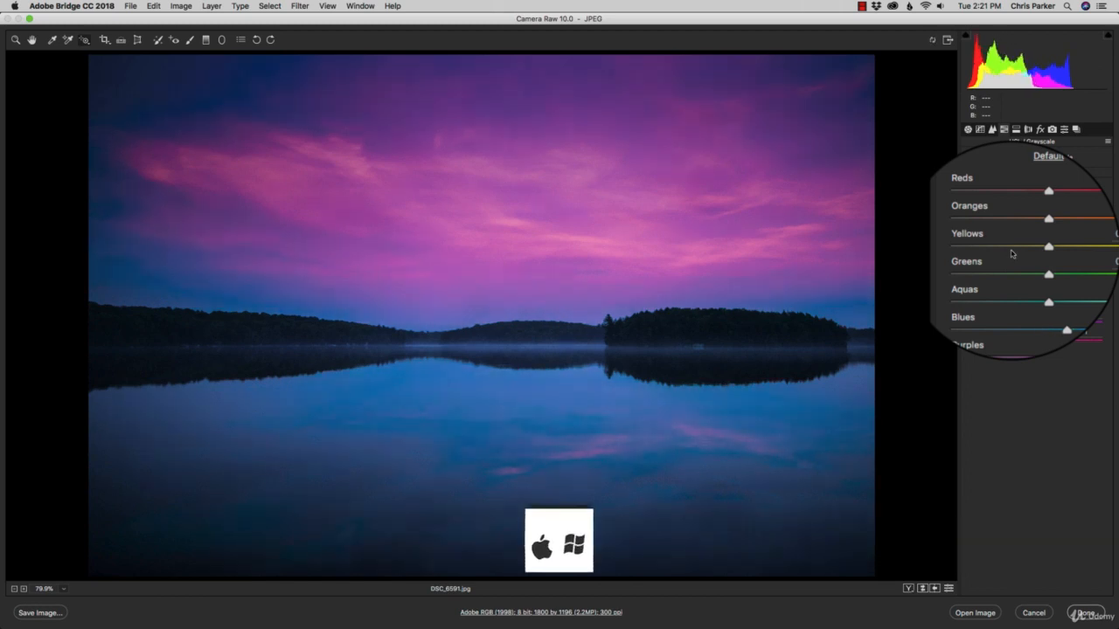
pyautogui.press('super+z')
pyautogui.press('super+z')
pyautogui.press('super+z')
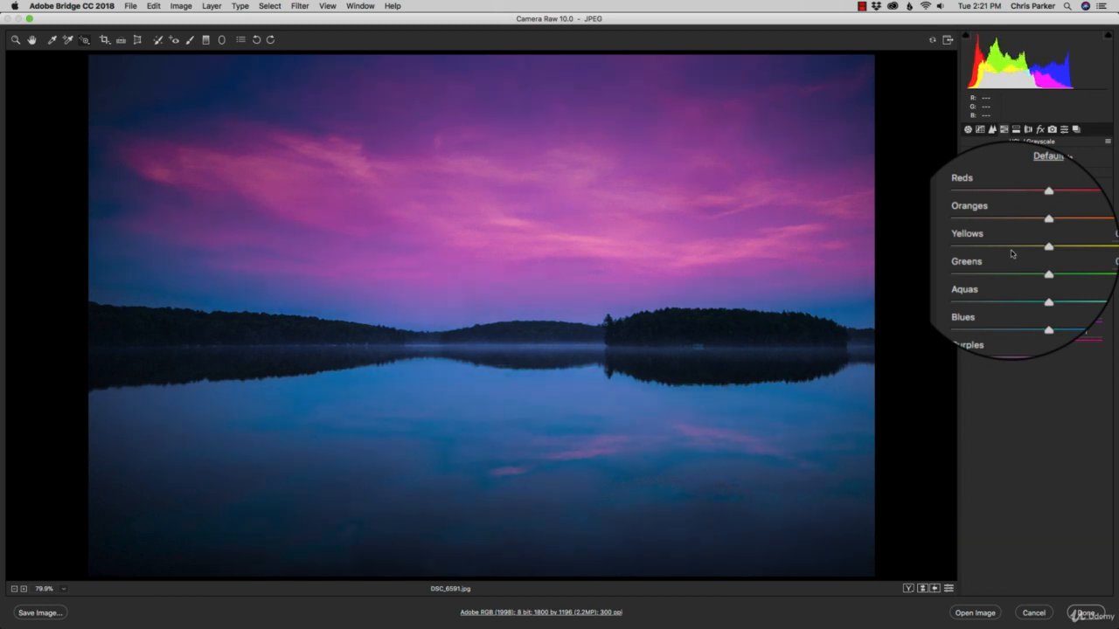
pyautogui.click(1039, 189)
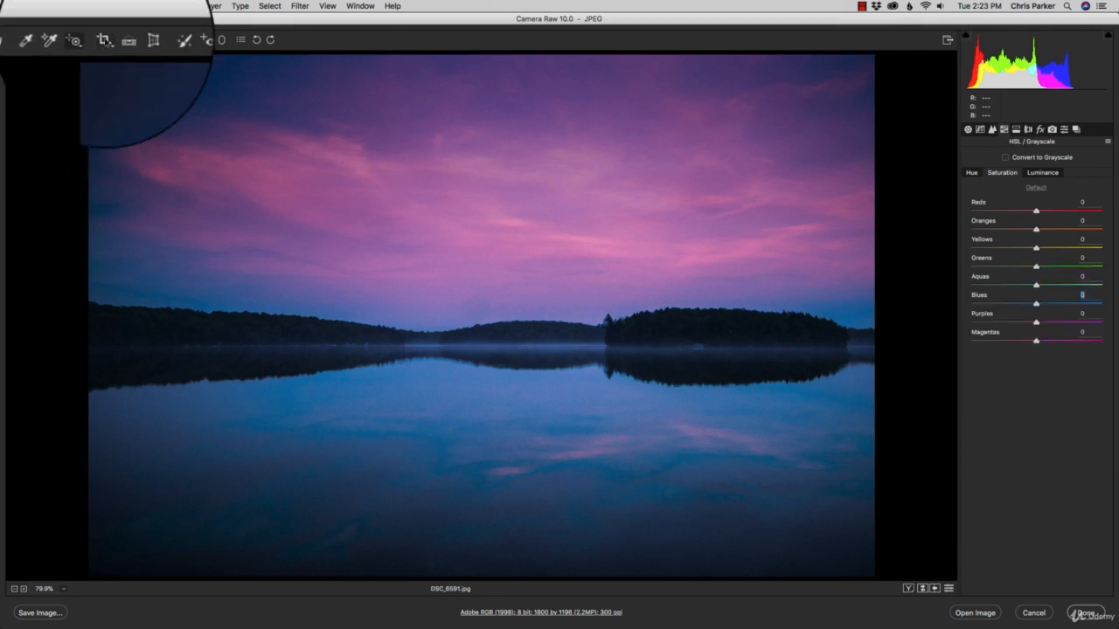
# Review the Crop tool's options and draw a crop frame over most of the photo.
pyautogui.click(105, 40)
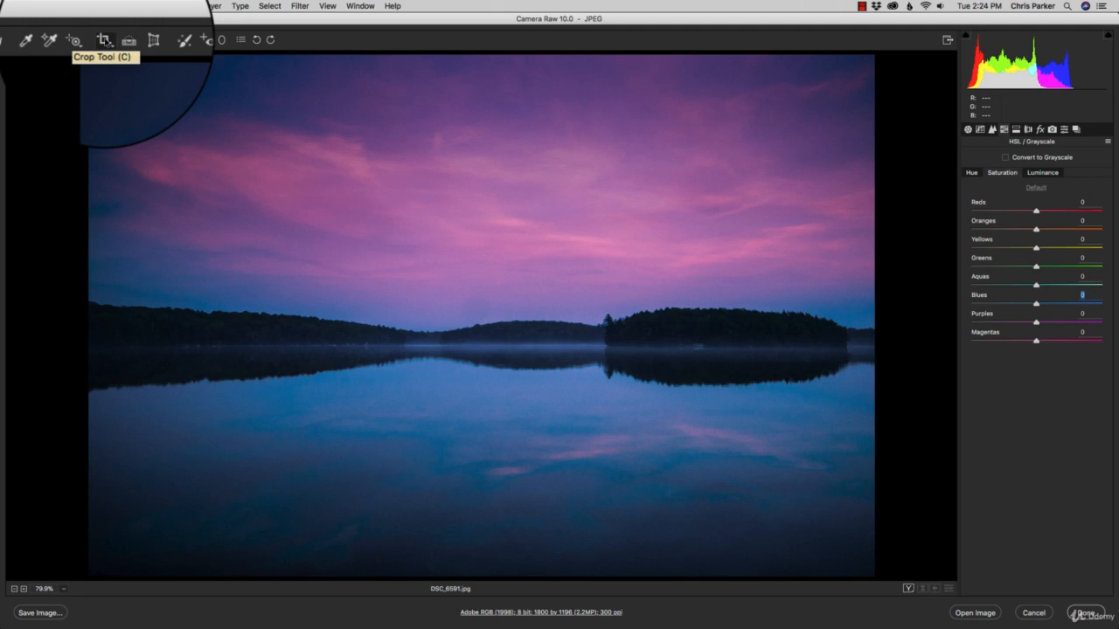
pyautogui.click(105, 40)
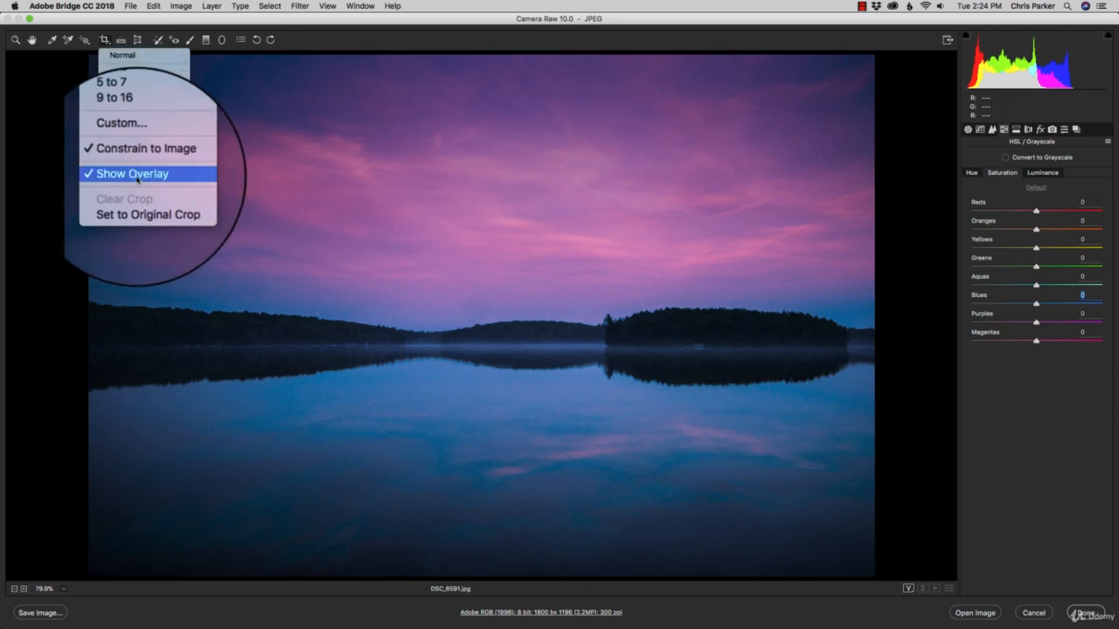
pyautogui.click(336, 37)
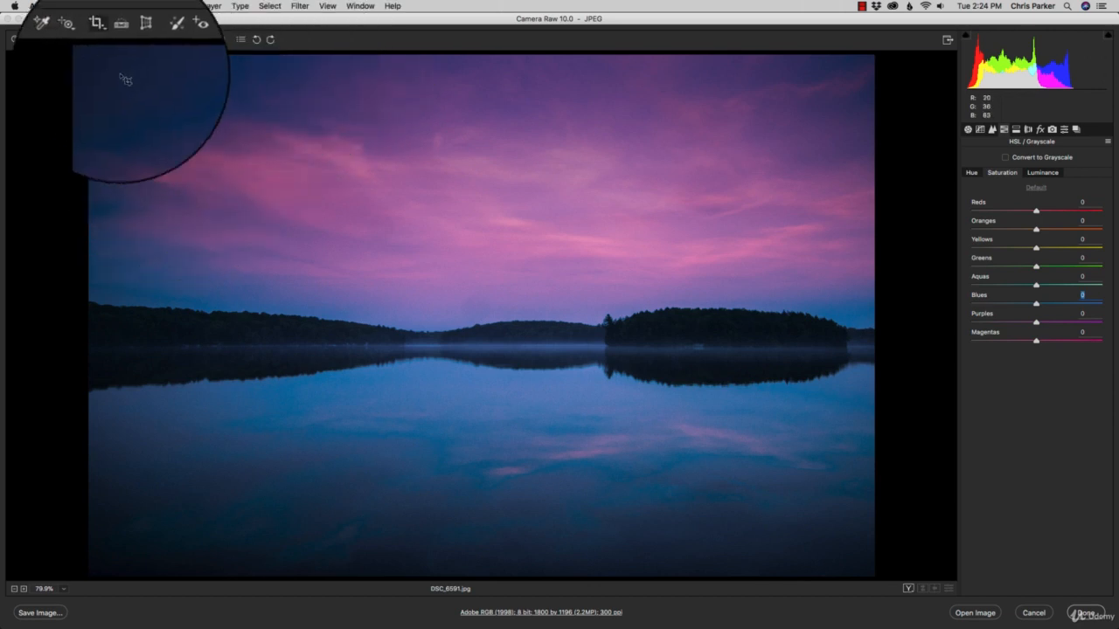
pyautogui.moveTo(109, 77); pyautogui.dragTo(893, 541)
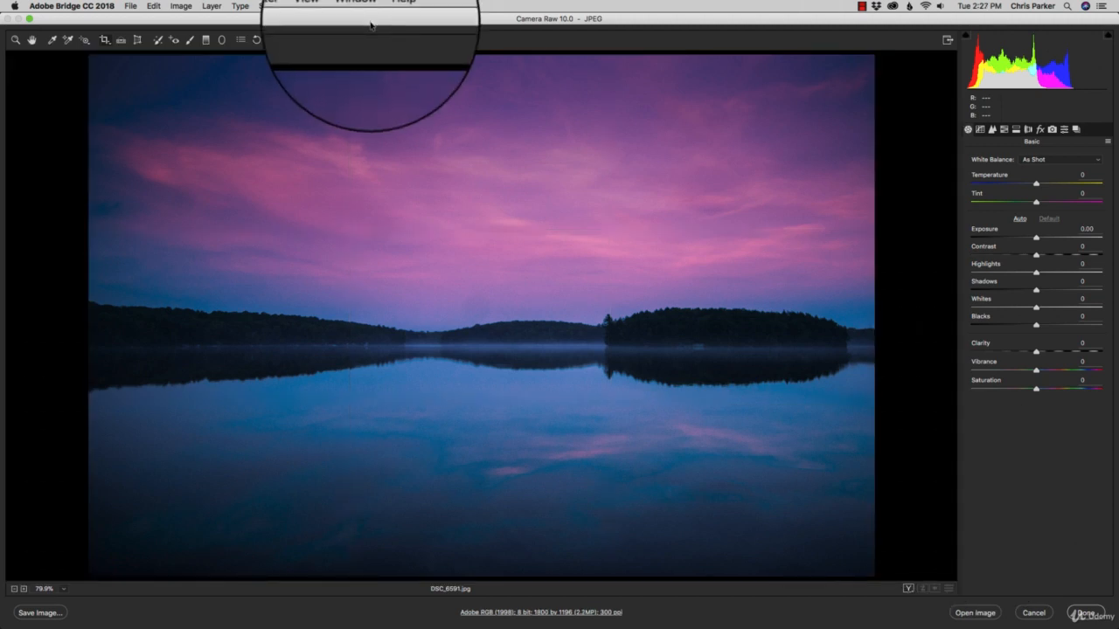
# Try the Straighten tool along the far tree line and along the shoreline, cancelling the resulting crop.
pyautogui.click(121, 42)
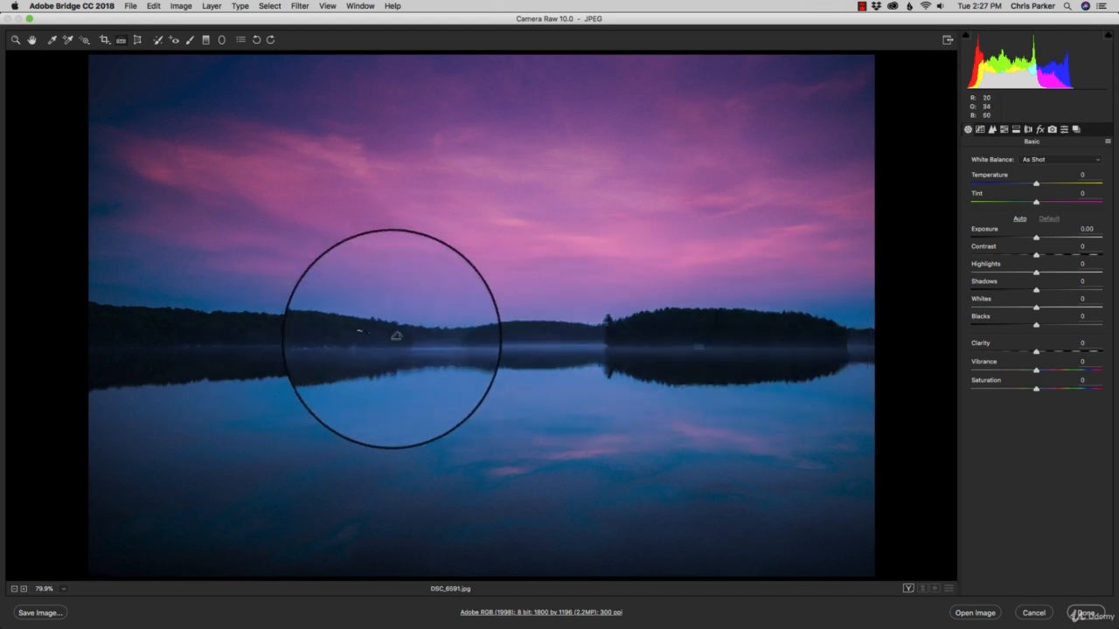
pyautogui.moveTo(372, 334)
pyautogui.mouseDown()
pyautogui.moveTo(479, 359)
pyautogui.moveTo(503, 379)
pyautogui.moveTo(687, 325)
pyautogui.moveTo(689, 278)
pyautogui.moveTo(701, 317)
pyautogui.mouseUp()
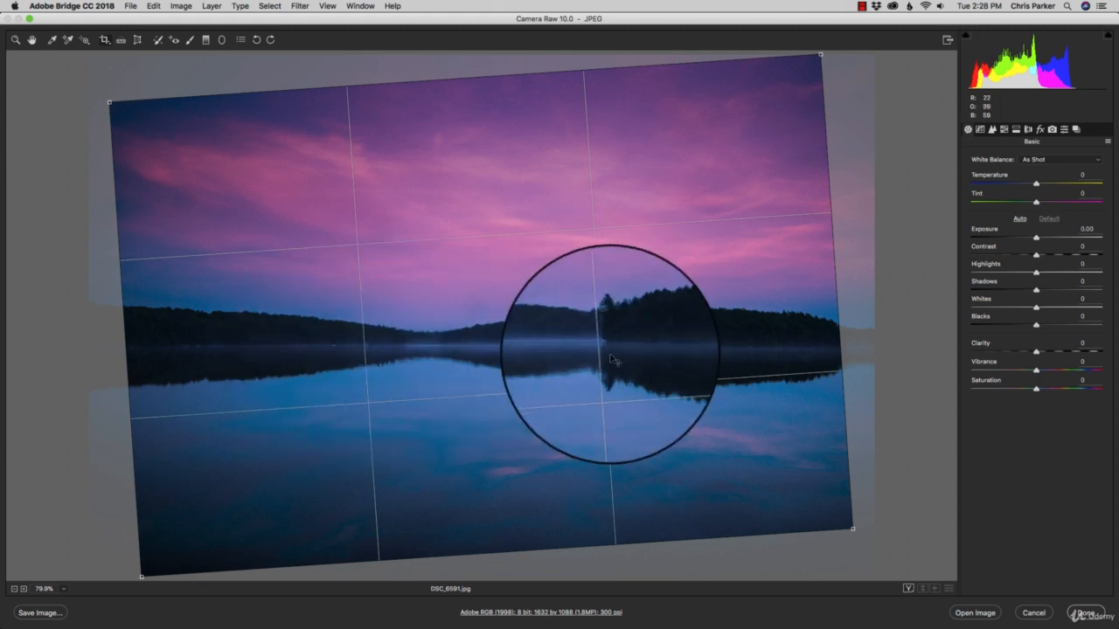
pyautogui.press('Return')
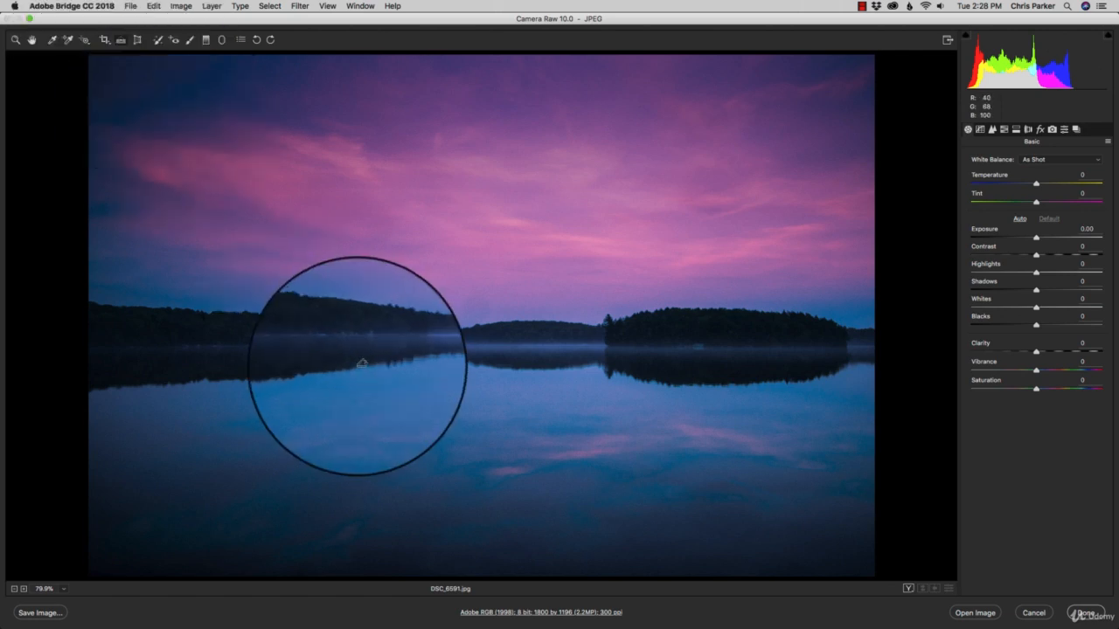
pyautogui.moveTo(340, 364); pyautogui.dragTo(670, 367)
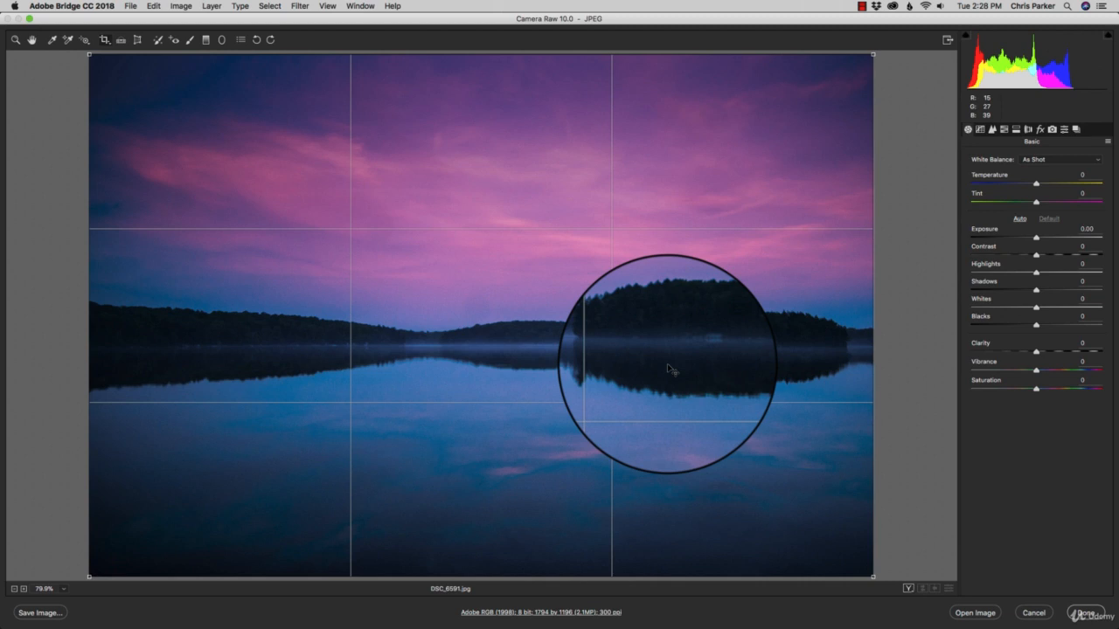
pyautogui.press('Escape')
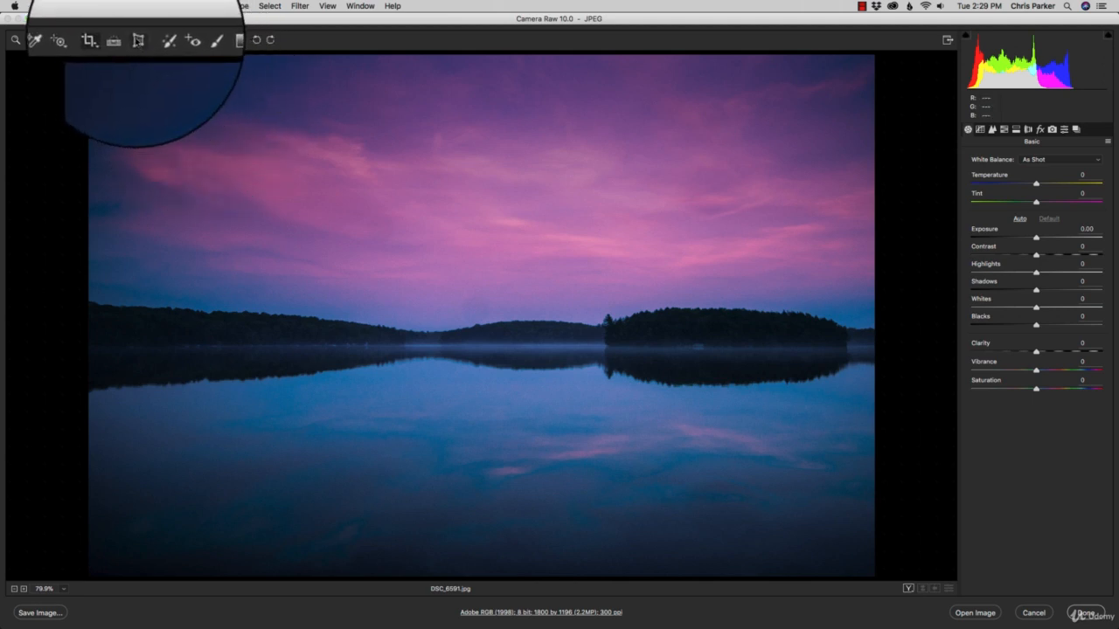
# Try shifting the photo with the Transform Offset X, return it to zero, and apply the Auto Upright correction.
pyautogui.click(138, 41)
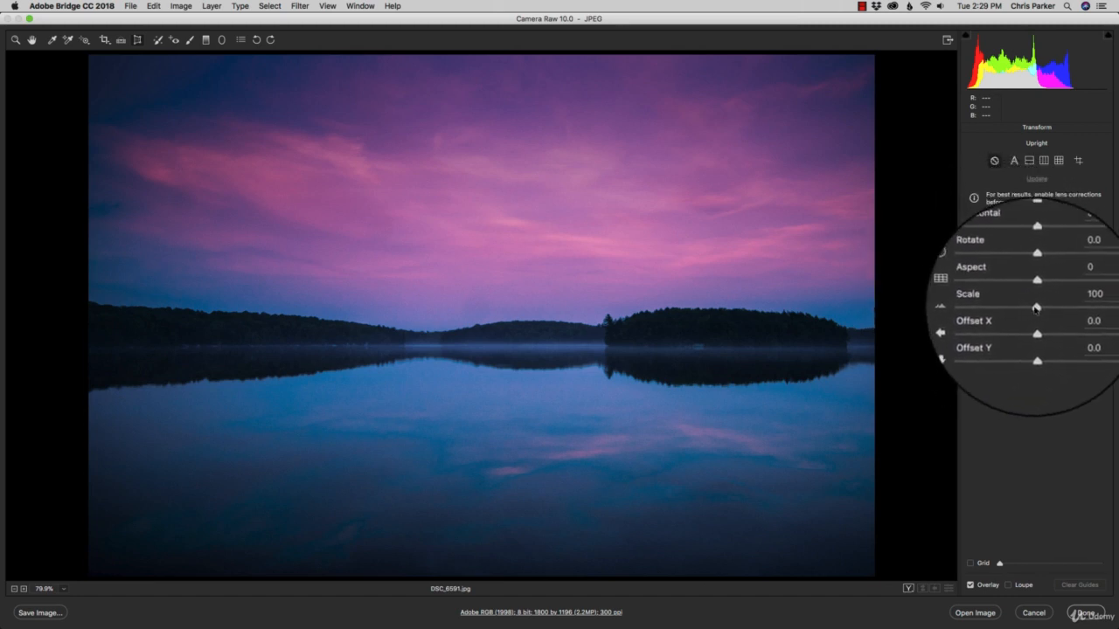
pyautogui.moveTo(1040, 308); pyautogui.dragTo(1041, 333)
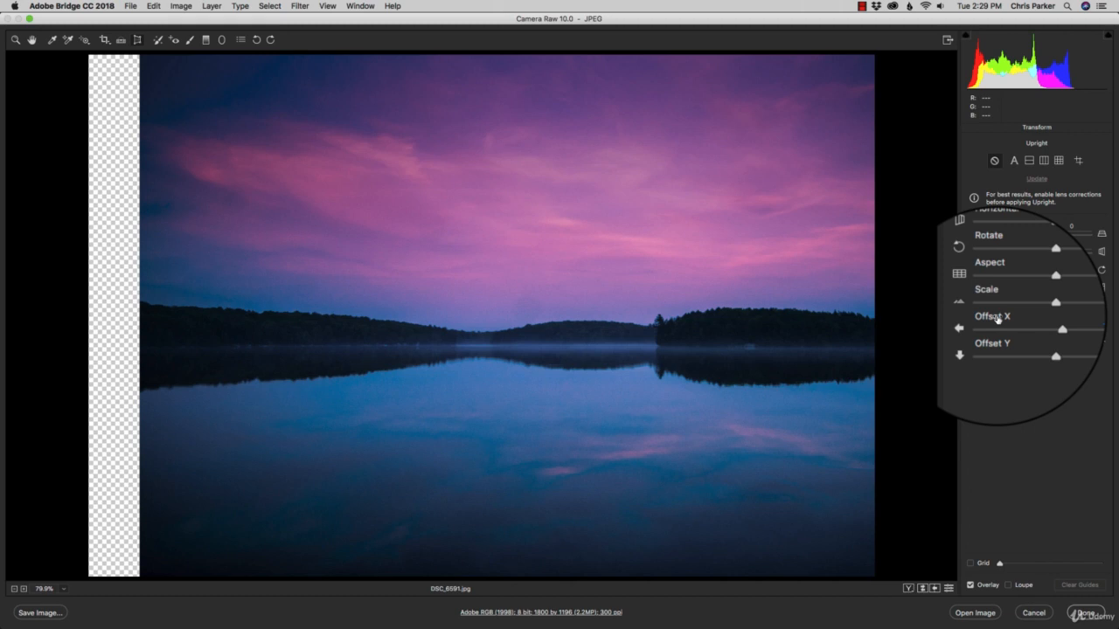
pyautogui.moveTo(997, 320); pyautogui.dragTo(953, 317)
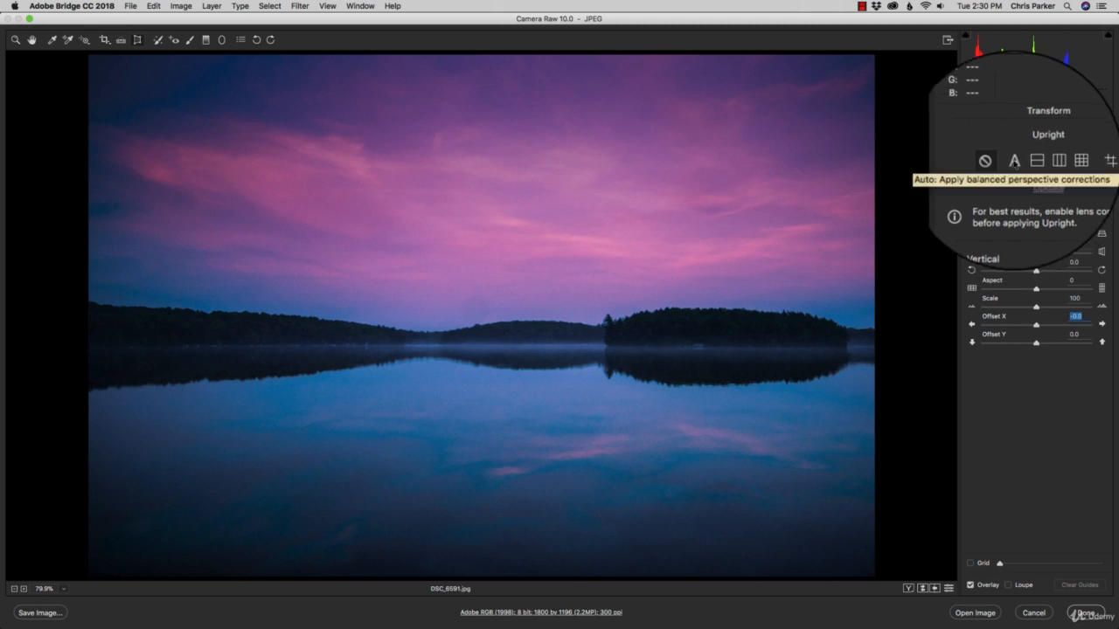
pyautogui.click(1015, 162)
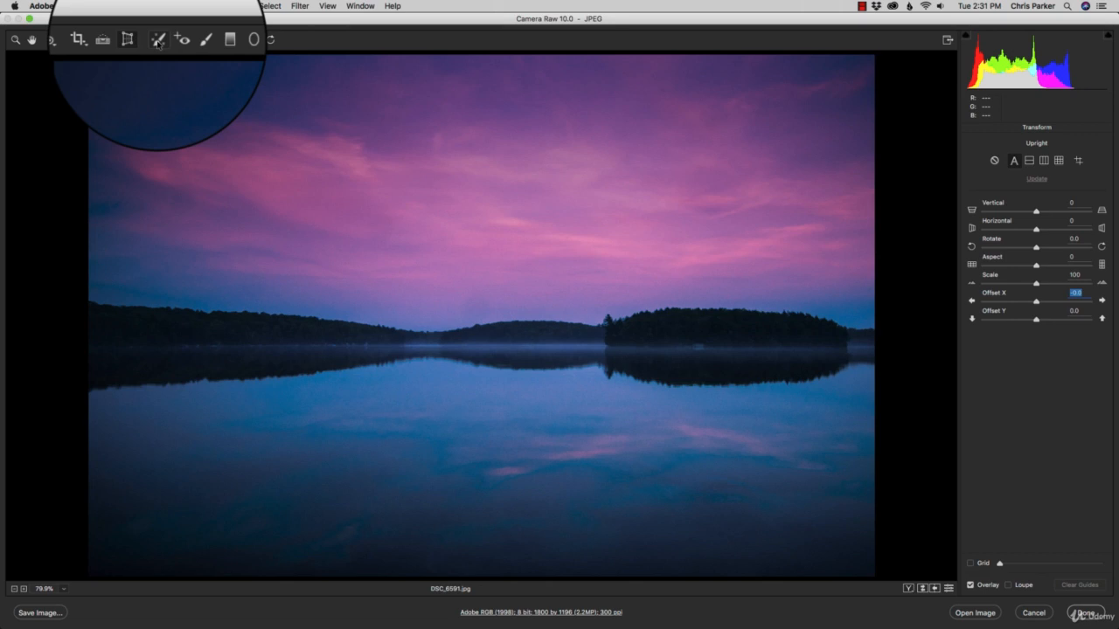
# Try healing the small pink reflection on the lake with Spot Removal type Heal, and hide the spot overlay.
pyautogui.click(158, 40)
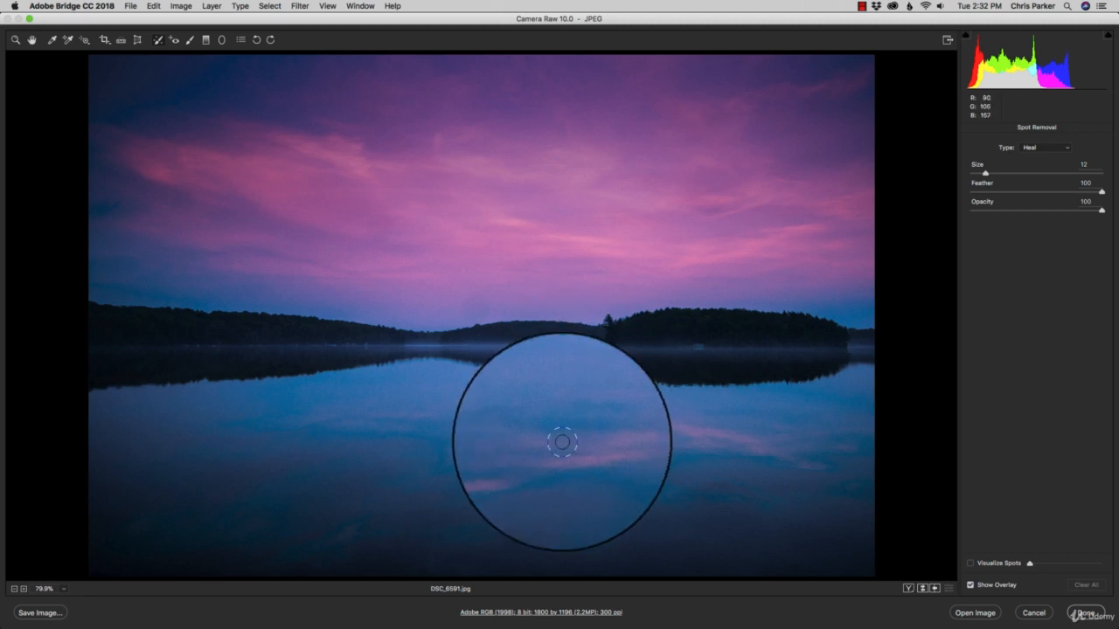
pyautogui.moveTo(533, 472); pyautogui.dragTo(487, 473)
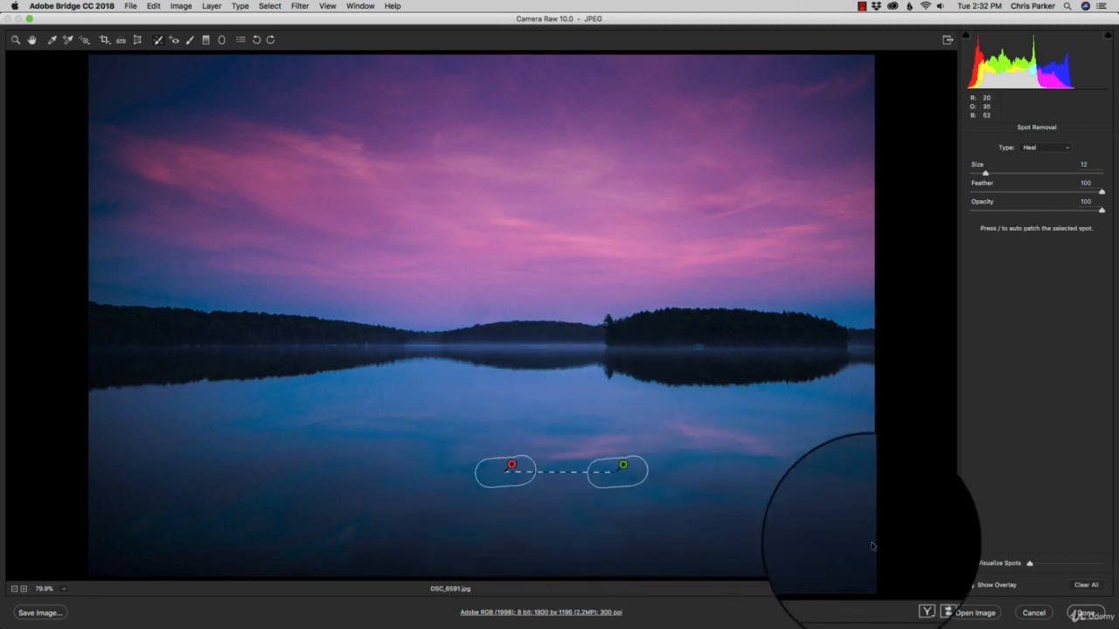
pyautogui.click(969, 585)
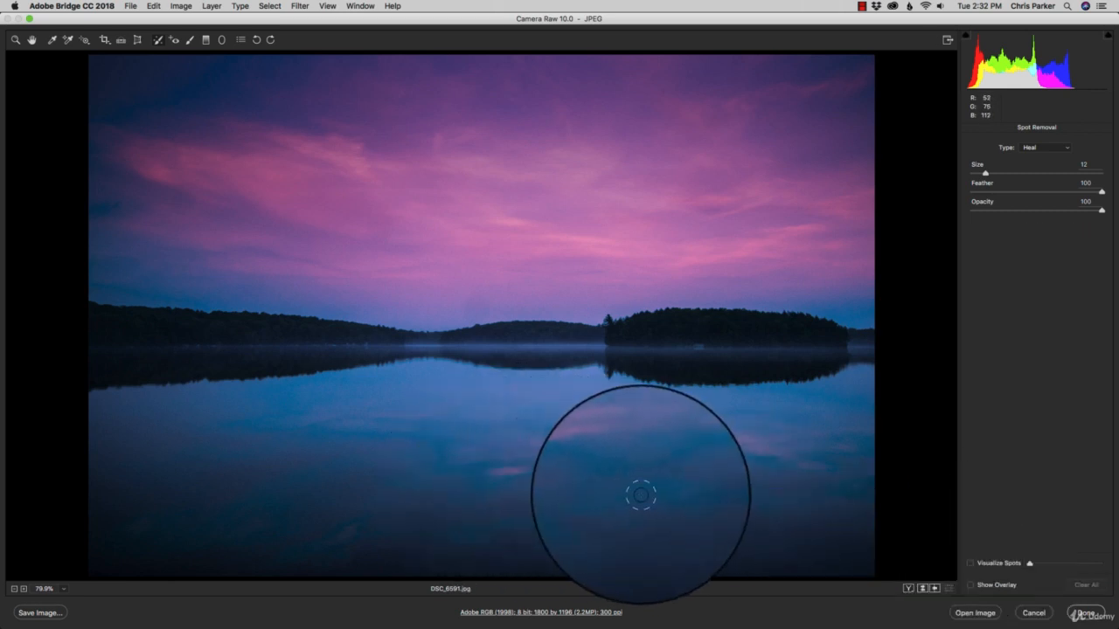
pyautogui.click(1042, 147)
pyautogui.click(1040, 149)
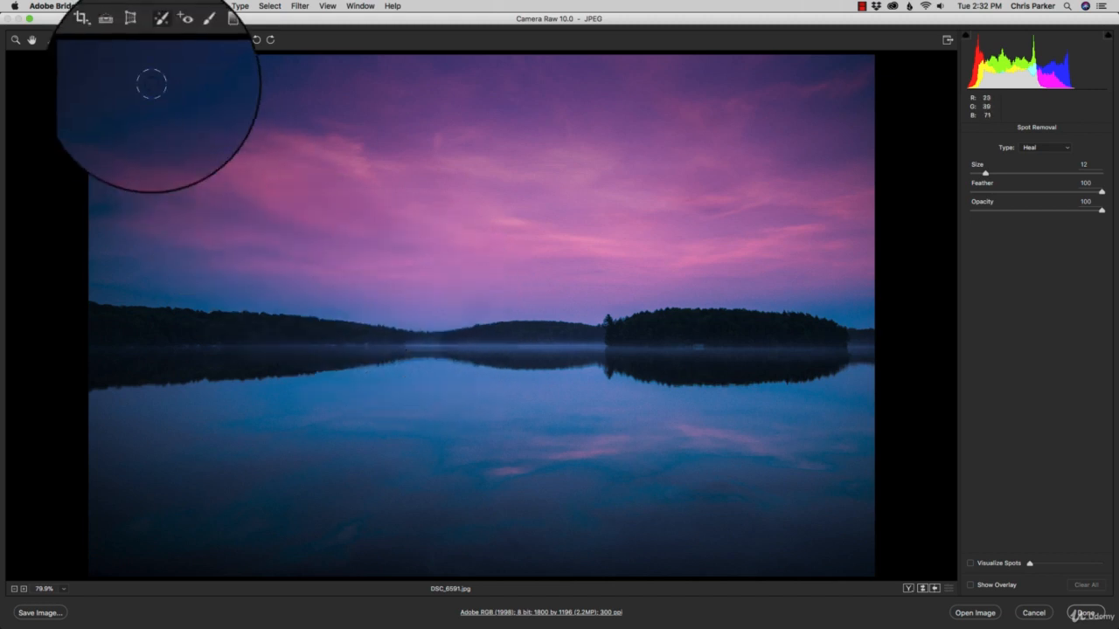
# View the Red Eye Removal and Adjustment Brush settings, and return to the Basic adjustments with the Hand tool.
pyautogui.click(175, 40)
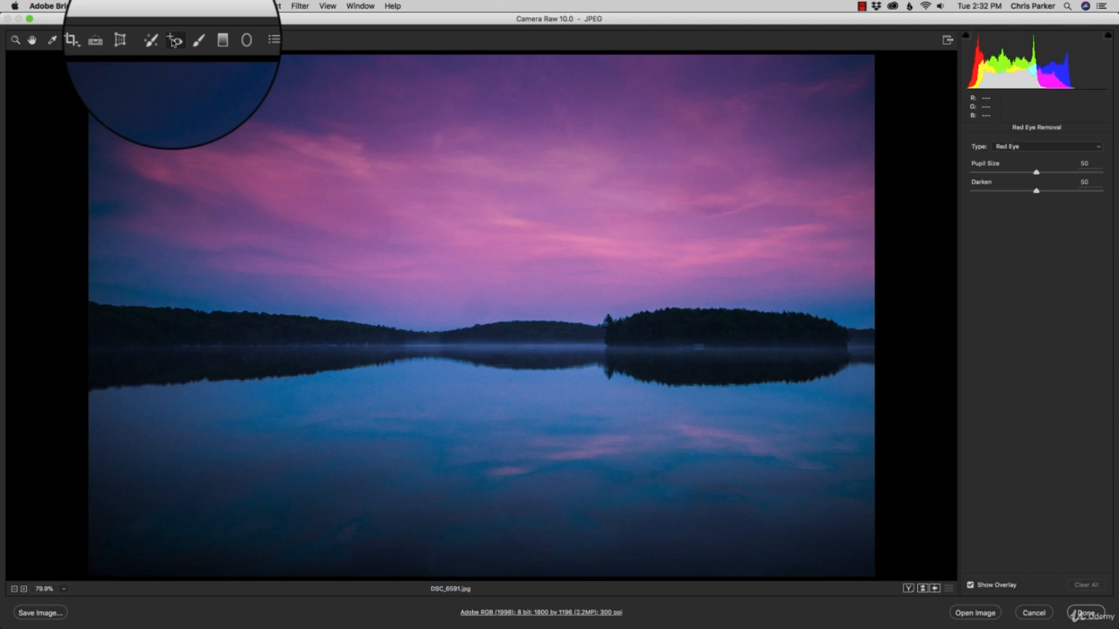
pyautogui.click(189, 41)
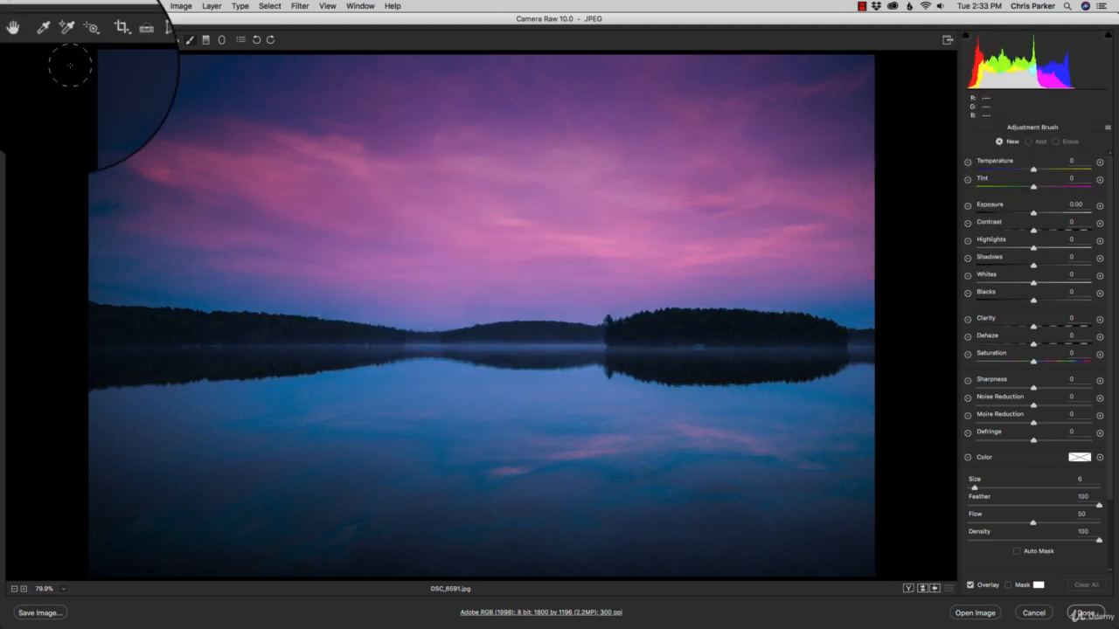
pyautogui.click(32, 39)
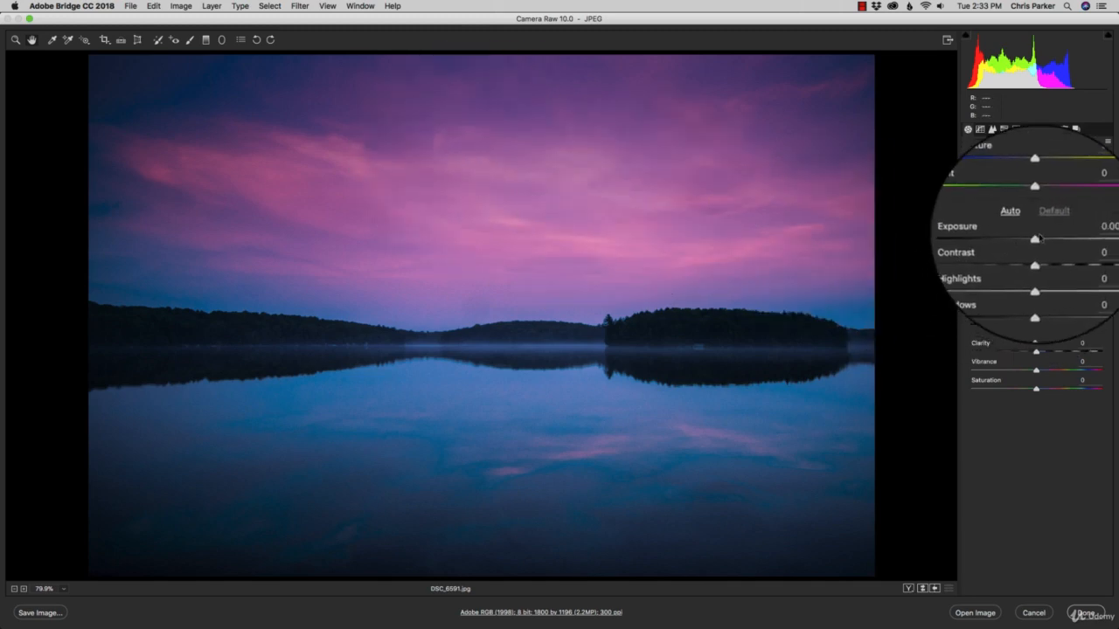
pyautogui.moveTo(1040, 239)
pyautogui.mouseDown()
pyautogui.moveTo(1084, 237)
pyautogui.moveTo(1038, 242)
pyautogui.mouseUp()
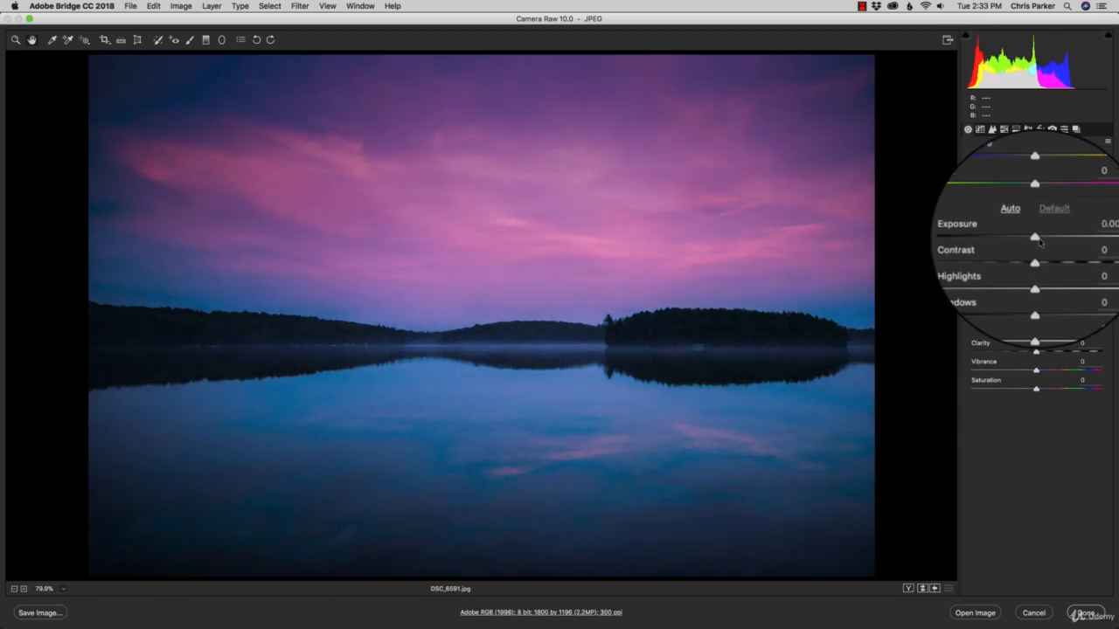
# Try brightening the dark wooded island with an Adjustment Brush stroke at Exposure +2.45, and delete the adjustment.
pyautogui.click(190, 39)
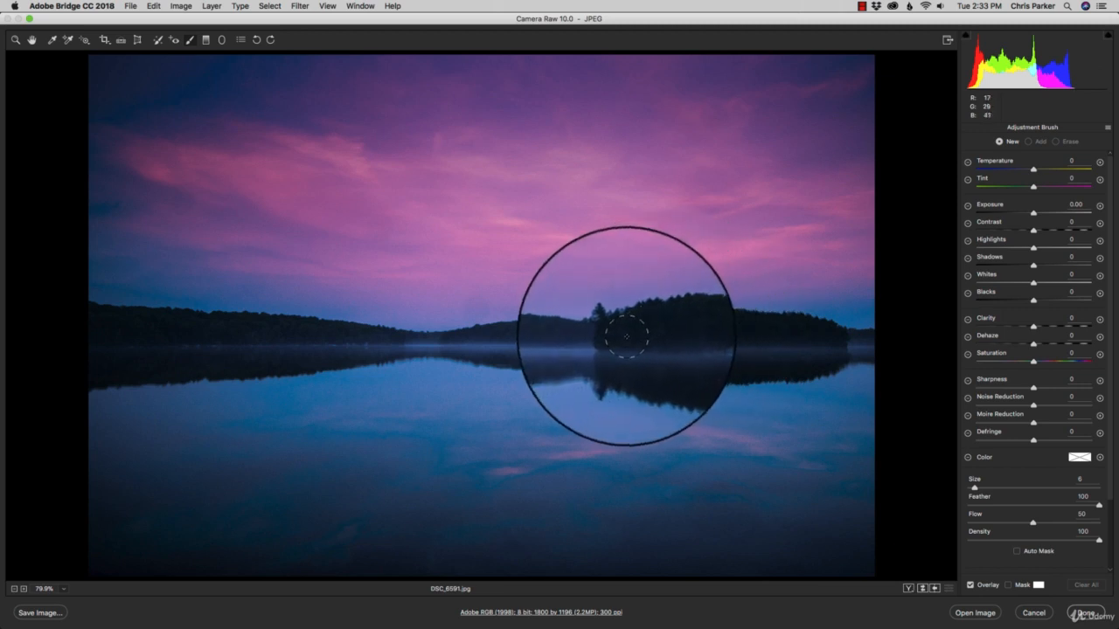
pyautogui.moveTo(624, 337)
pyautogui.mouseDown()
pyautogui.moveTo(791, 336)
pyautogui.moveTo(808, 347)
pyautogui.moveTo(761, 366)
pyautogui.moveTo(695, 368)
pyautogui.moveTo(633, 356)
pyautogui.moveTo(743, 365)
pyautogui.moveTo(814, 348)
pyautogui.moveTo(710, 336)
pyautogui.moveTo(768, 331)
pyautogui.mouseUp()
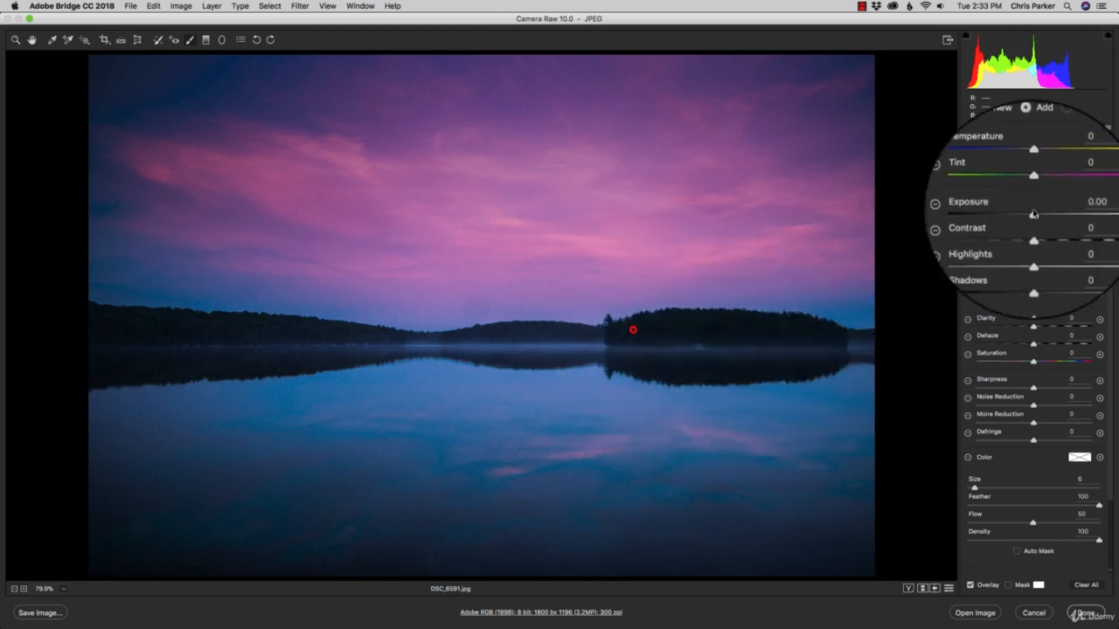
pyautogui.moveTo(1034, 212); pyautogui.dragTo(1068, 212)
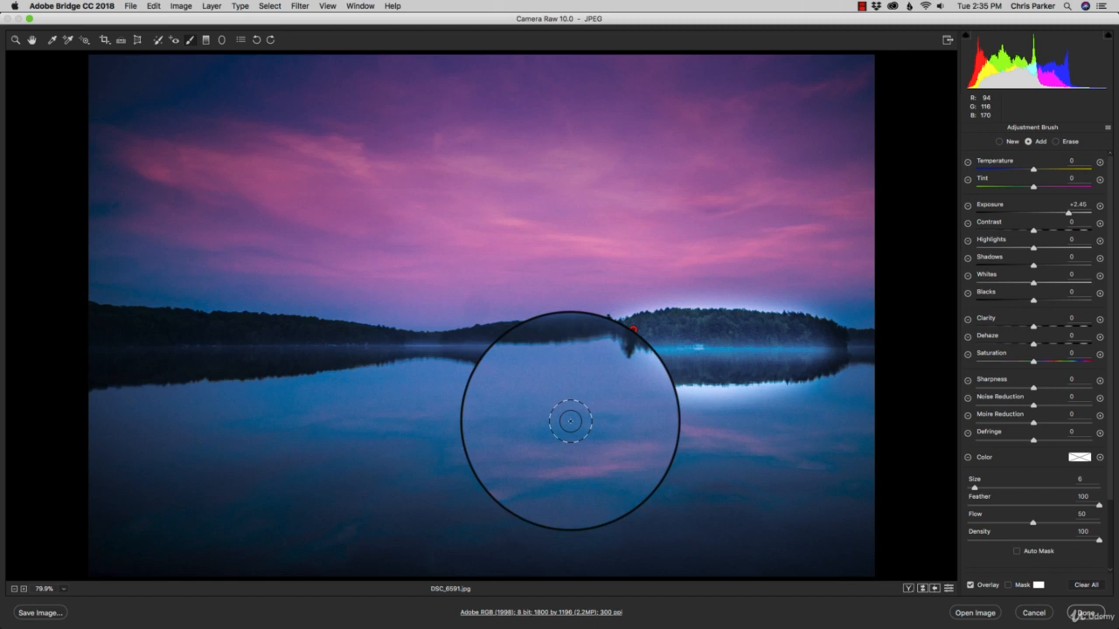
pyautogui.press('Delete')
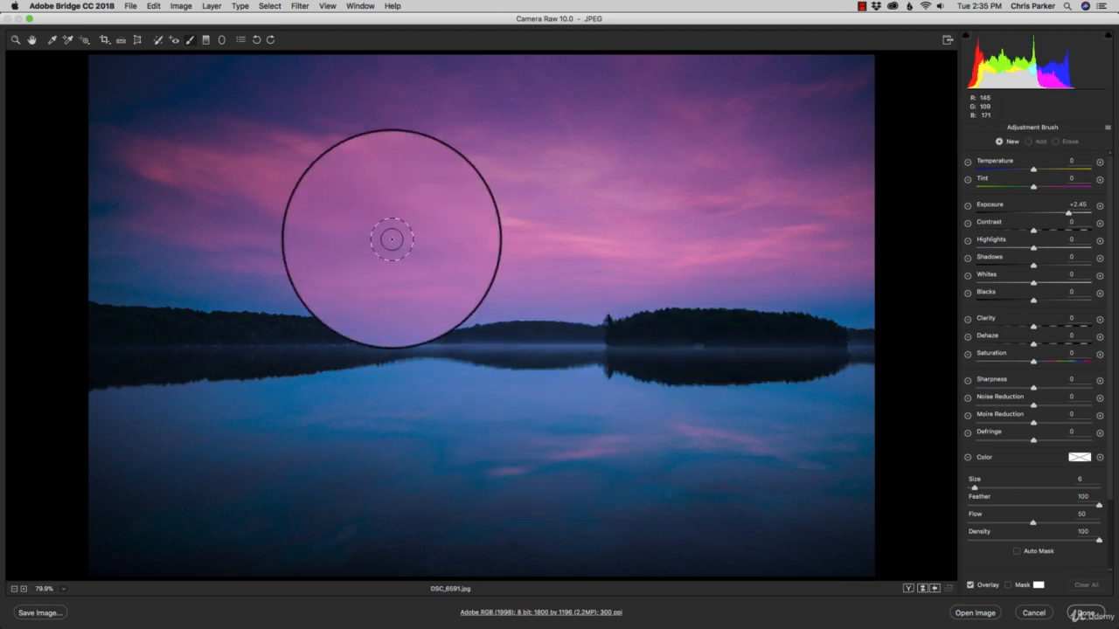
# Try a Graduated Filter from the sky down to the lake and a Radial Filter over the sky, and delete both filters.
pyautogui.click(209, 41)
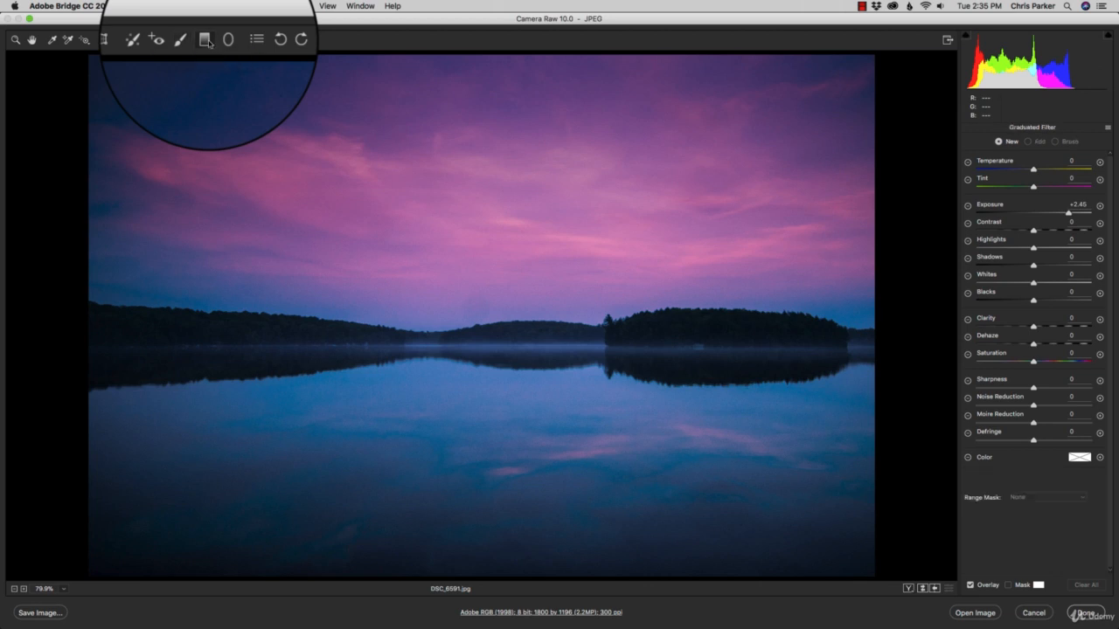
pyautogui.moveTo(378, 143); pyautogui.dragTo(383, 494)
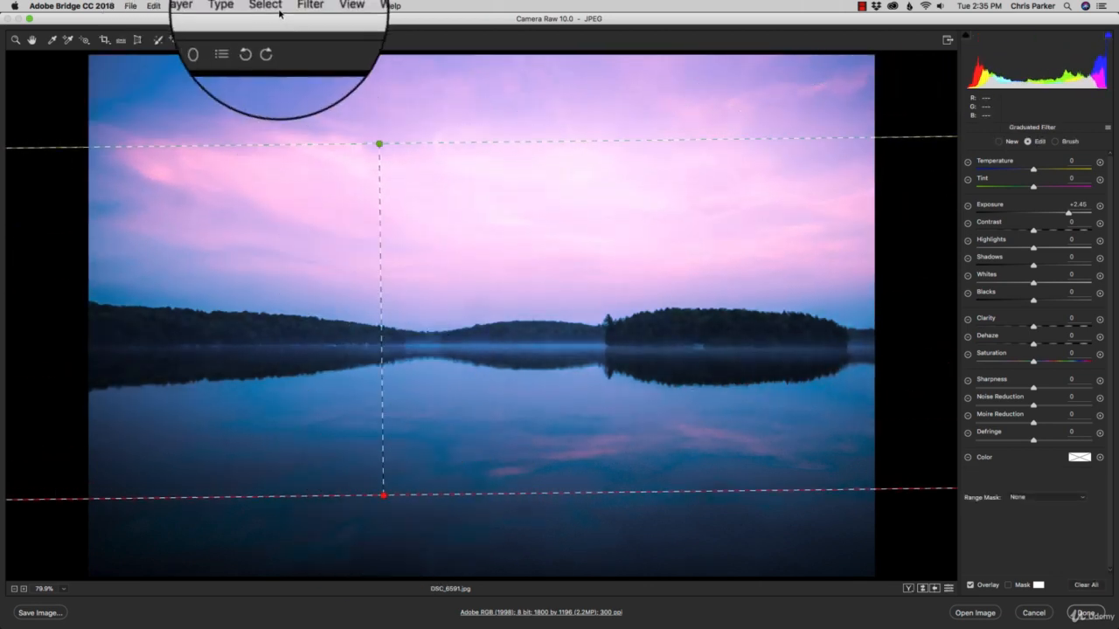
pyautogui.click(222, 40)
pyautogui.moveTo(372, 223); pyautogui.dragTo(571, 367)
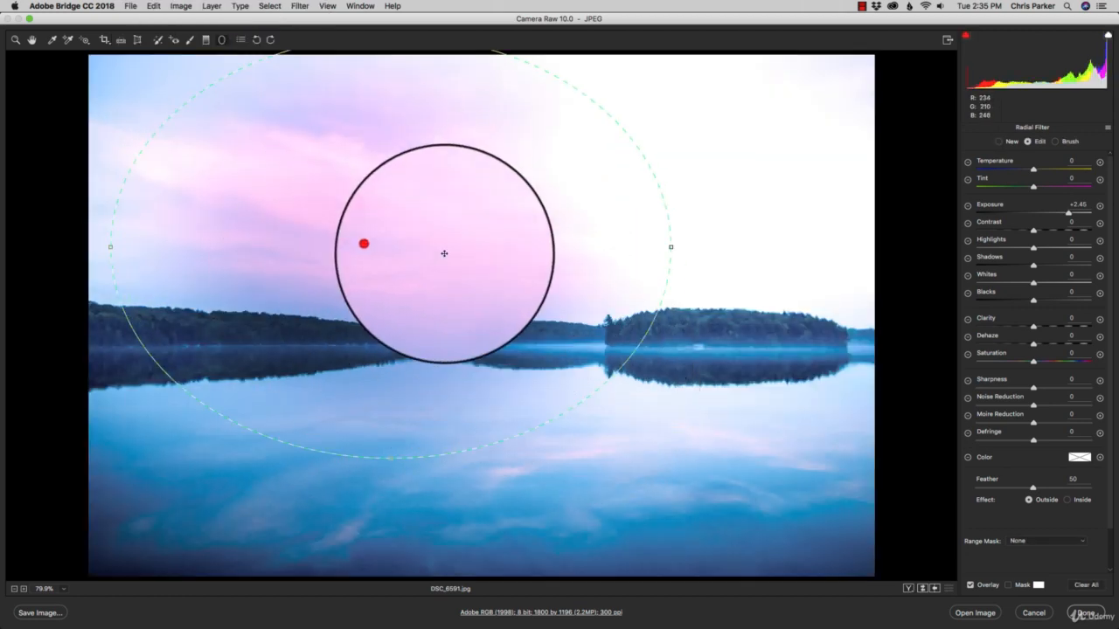
pyautogui.press('Delete')
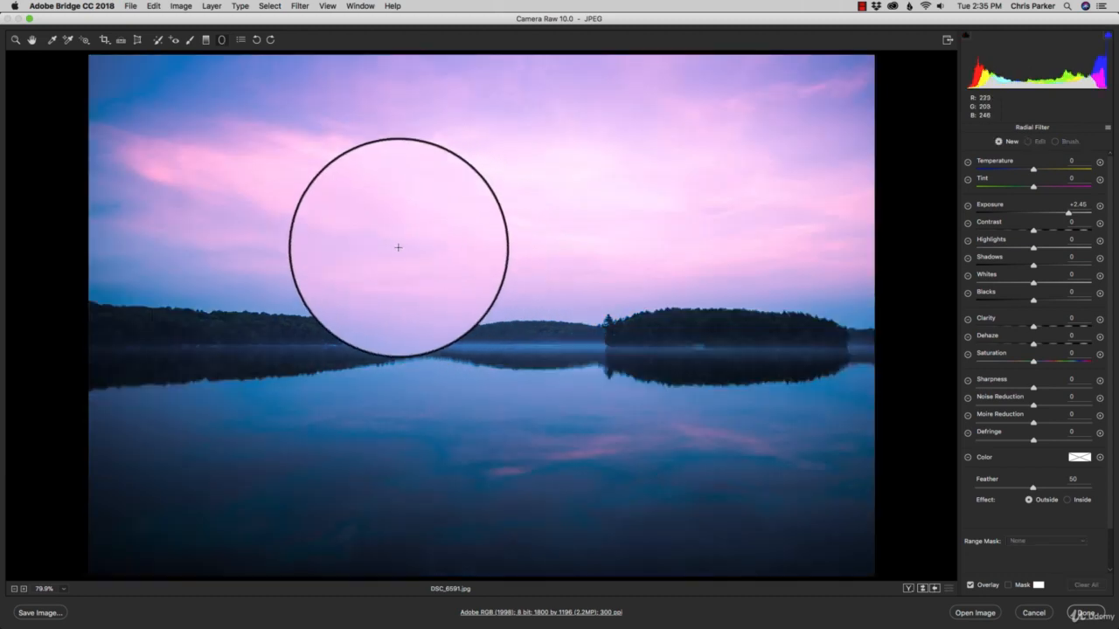
pyautogui.click(205, 39)
pyautogui.moveTo(383, 495); pyautogui.dragTo(379, 142)
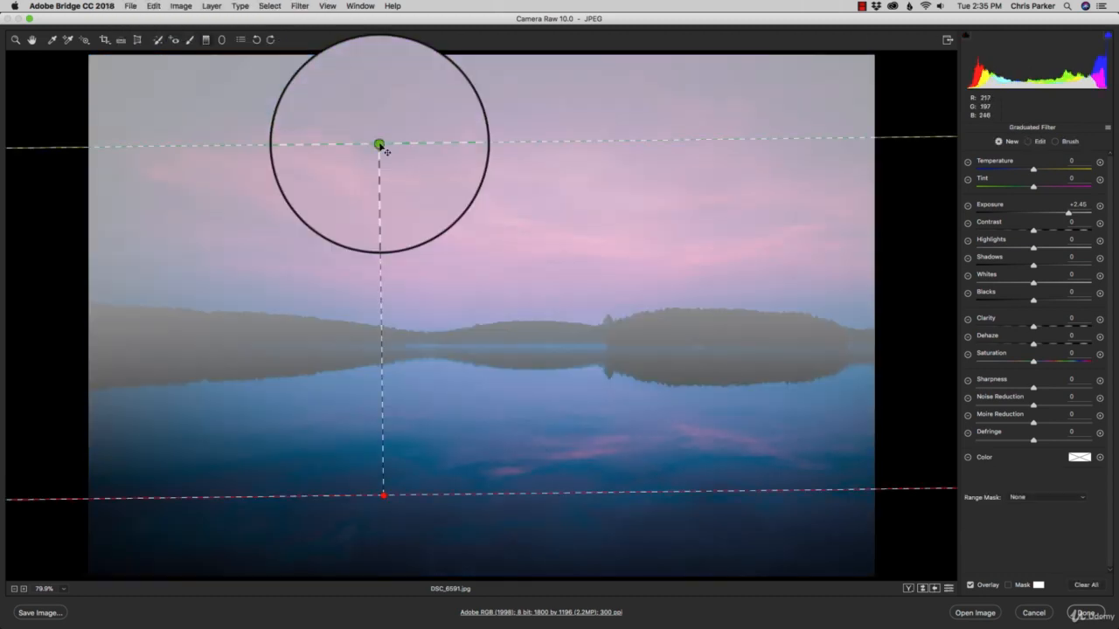
pyautogui.press('Delete')
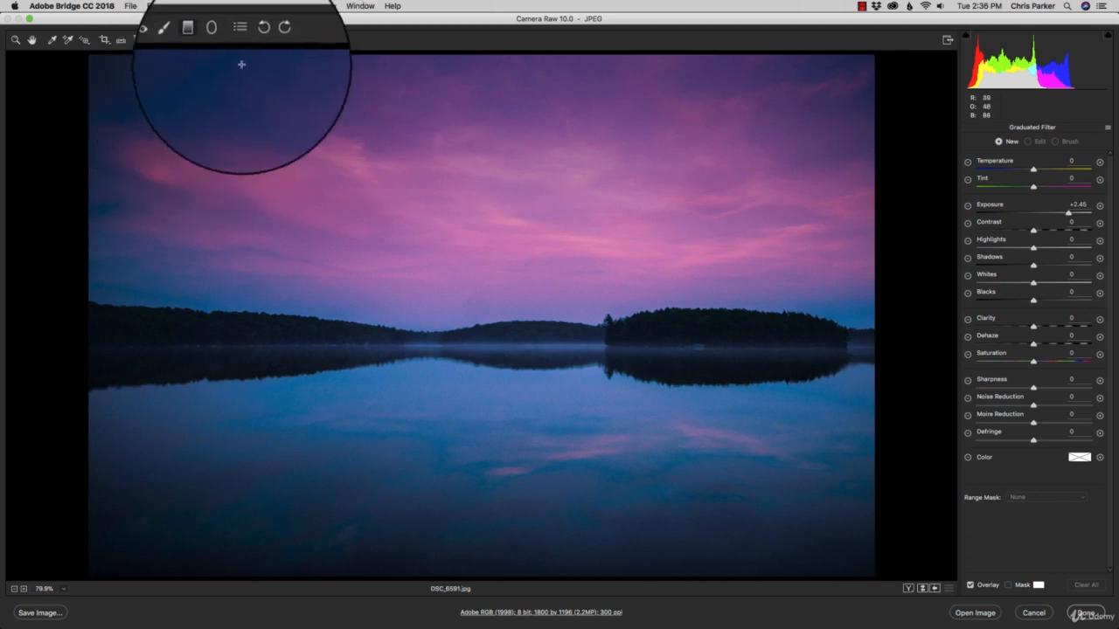
# View the Camera Raw Preferences without changing them, and rotate the photo 90 degrees counterclockwise and back.
pyautogui.click(240, 41)
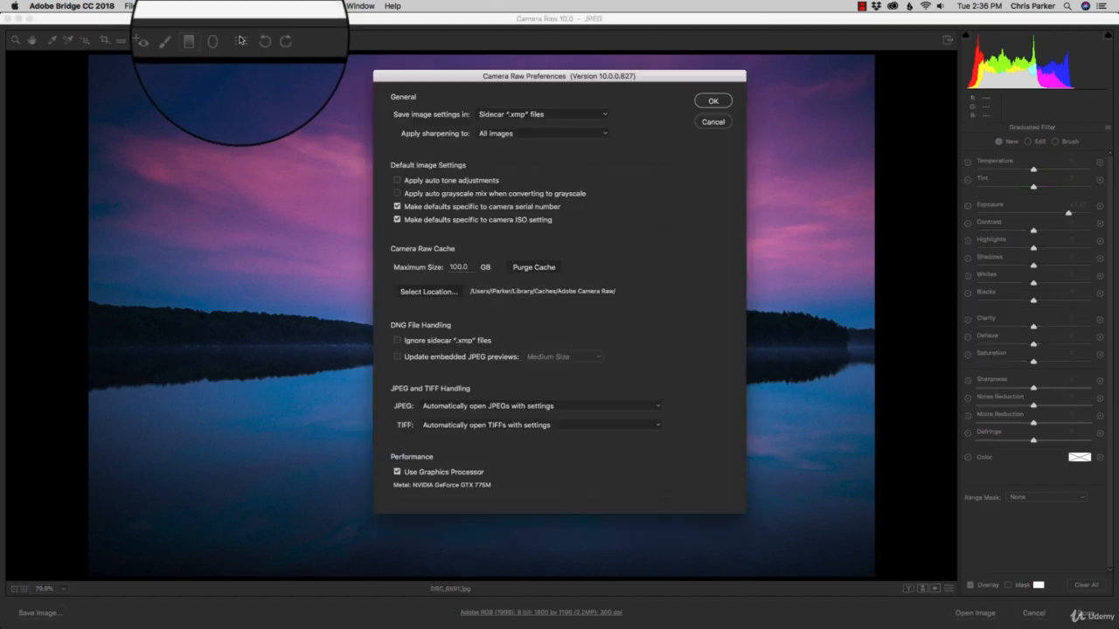
pyautogui.click(709, 124)
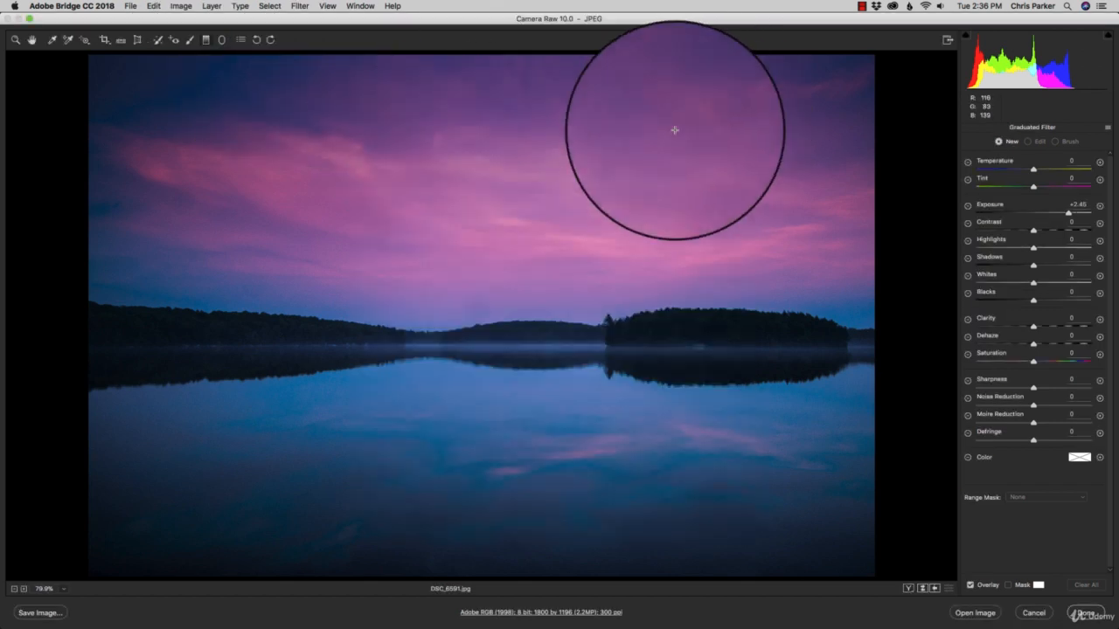
pyautogui.click(257, 47)
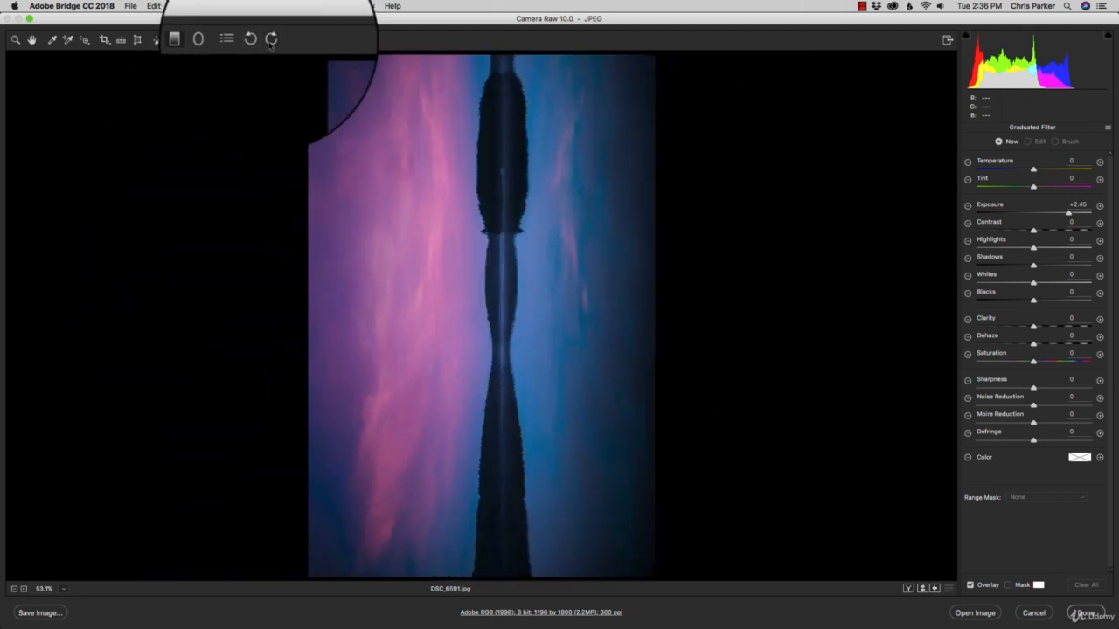
pyautogui.click(270, 43)
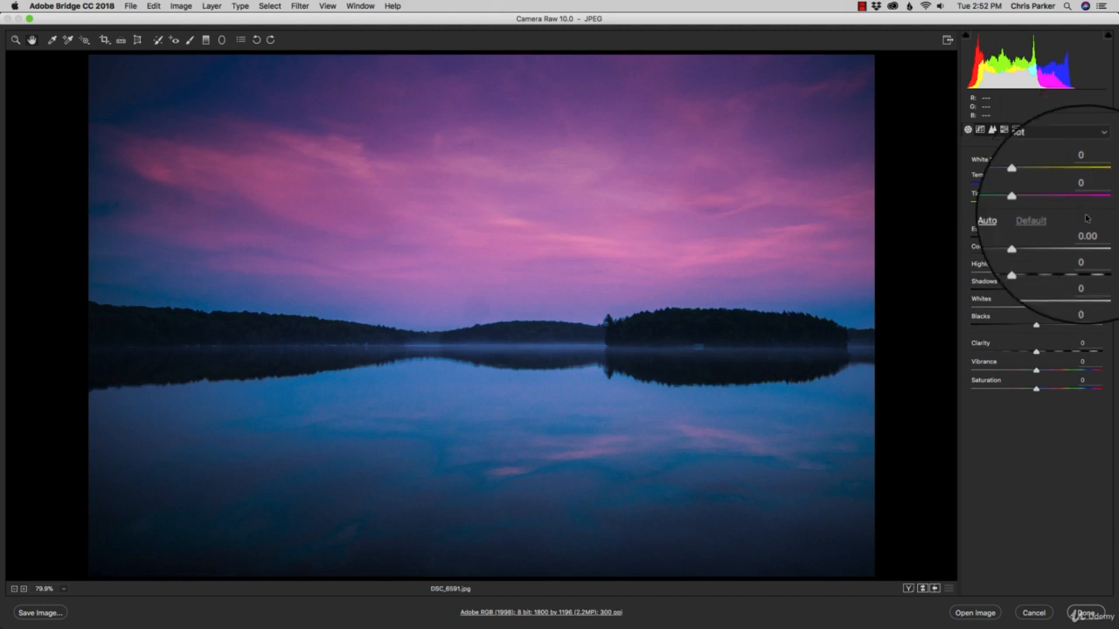
# Turn on the shadow and highlight clipping warnings, and test them with Exposure at +5.00, returning Exposure to zero.
pyautogui.moveTo(1036, 238)
pyautogui.mouseDown()
pyautogui.moveTo(1062, 244)
pyautogui.moveTo(1014, 244)
pyautogui.moveTo(1029, 244)
pyautogui.mouseUp()
pyautogui.doubleClick(1029, 238)
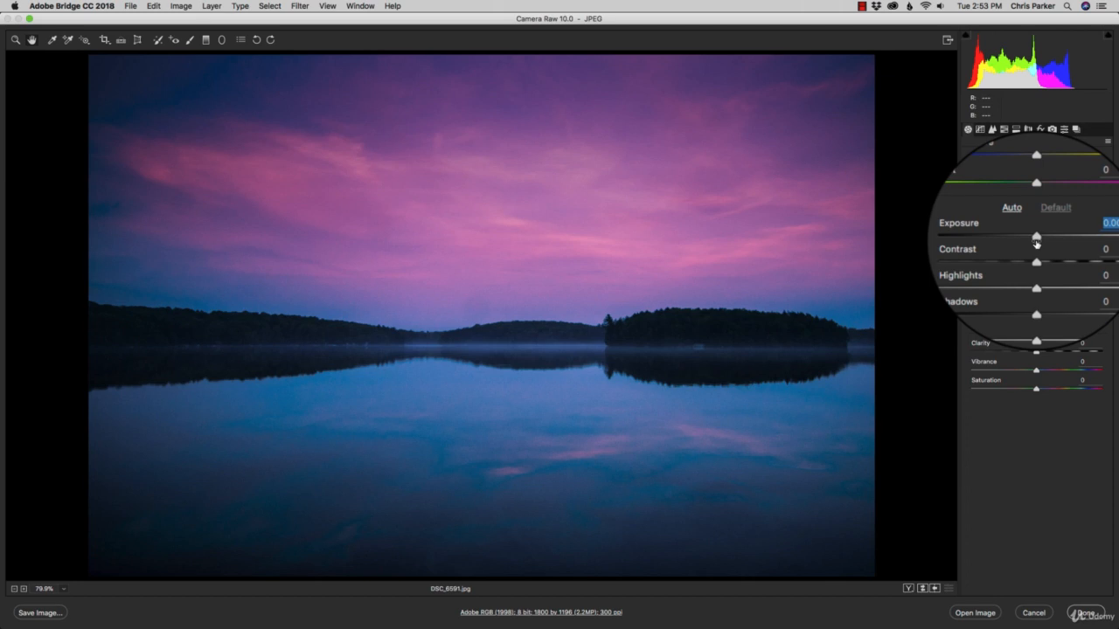
pyautogui.click(965, 36)
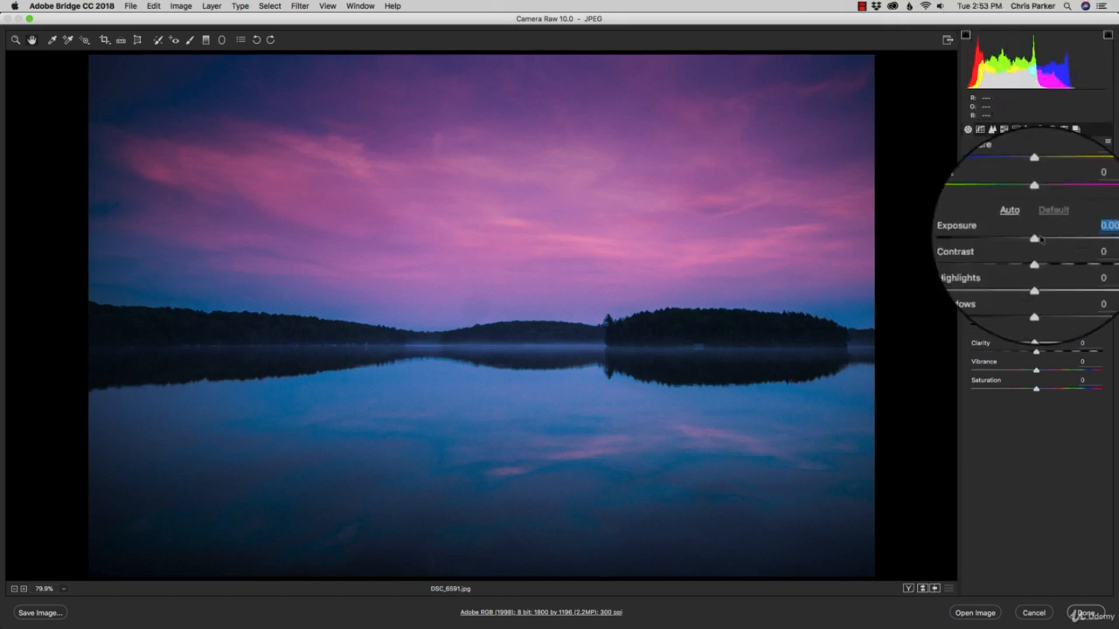
pyautogui.moveTo(1040, 239); pyautogui.dragTo(1103, 245)
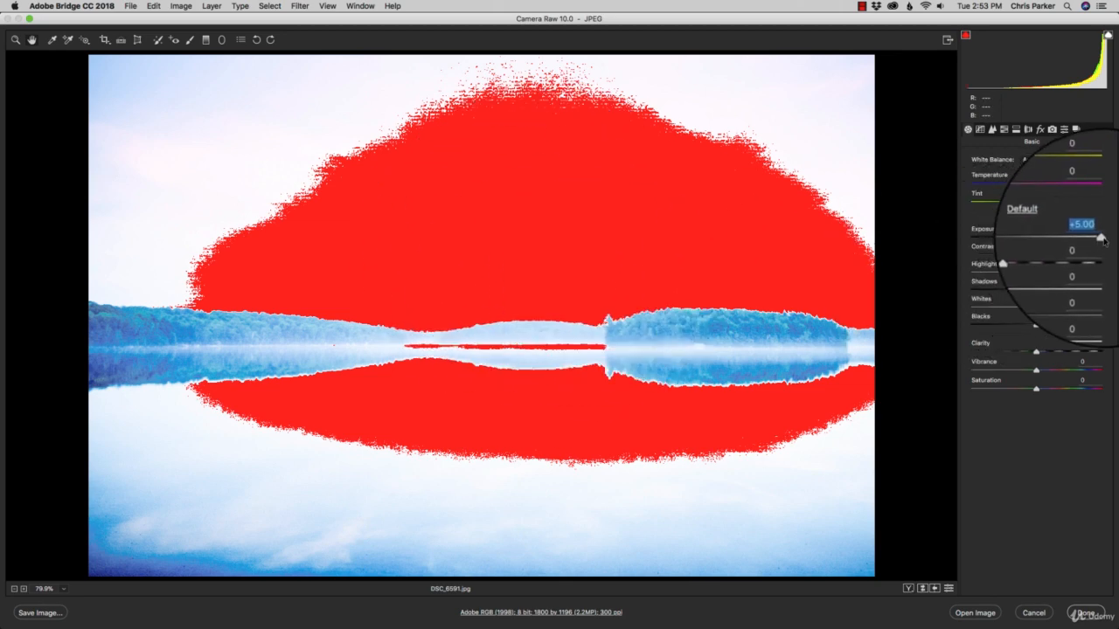
pyautogui.click(1045, 238)
pyautogui.moveTo(1045, 242); pyautogui.dragTo(1036, 240)
# Try Blacks at -100 and Exposure at +0.80 to see their effect on clipping and the histogram, restoring the defaults.
pyautogui.moveTo(1036, 324); pyautogui.dragTo(963, 325)
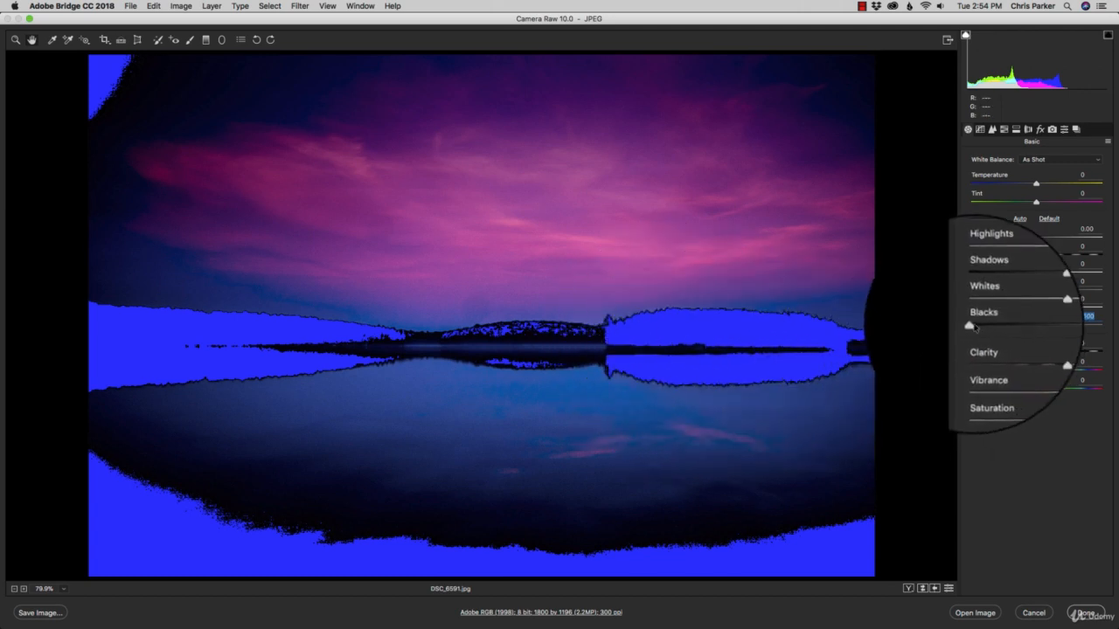
pyautogui.moveTo(972, 324); pyautogui.dragTo(1037, 330)
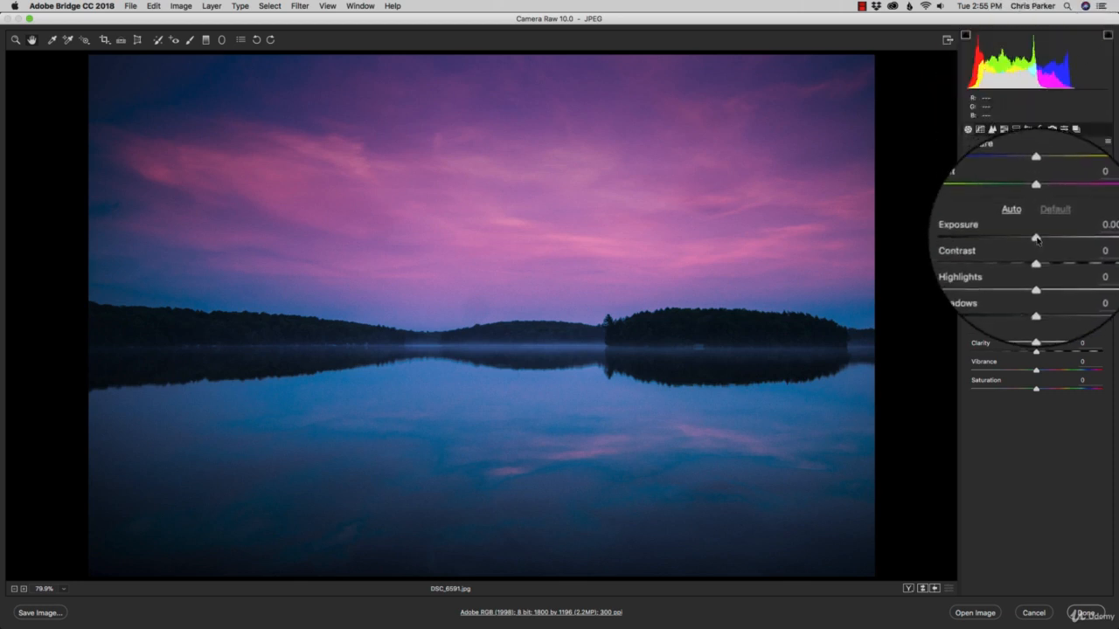
pyautogui.moveTo(1036, 238); pyautogui.dragTo(1046, 238)
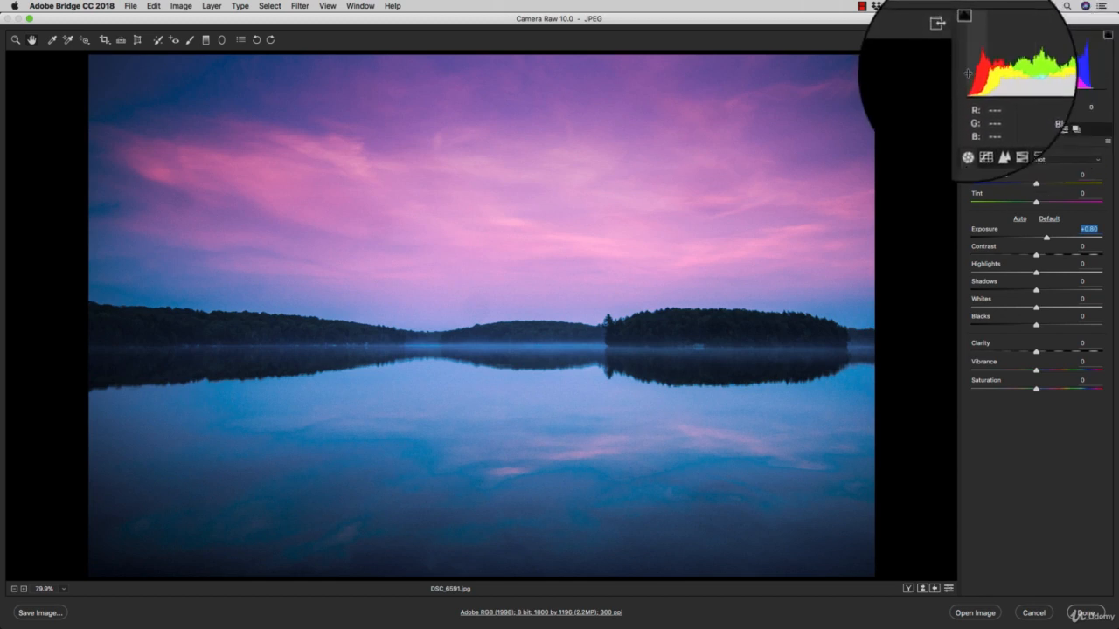
pyautogui.click(1049, 219)
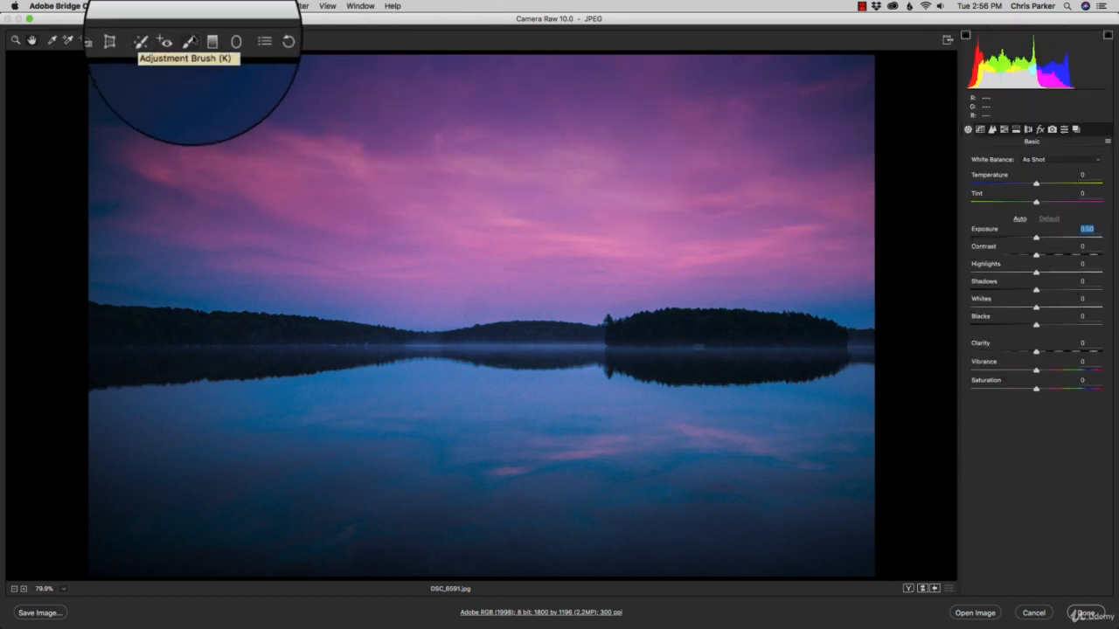
# Try an S-shaped point Tone Curve on the RGB channel, raising the highlights and lowering the shadows from Input 65 to Output 53.
pyautogui.click(980, 131)
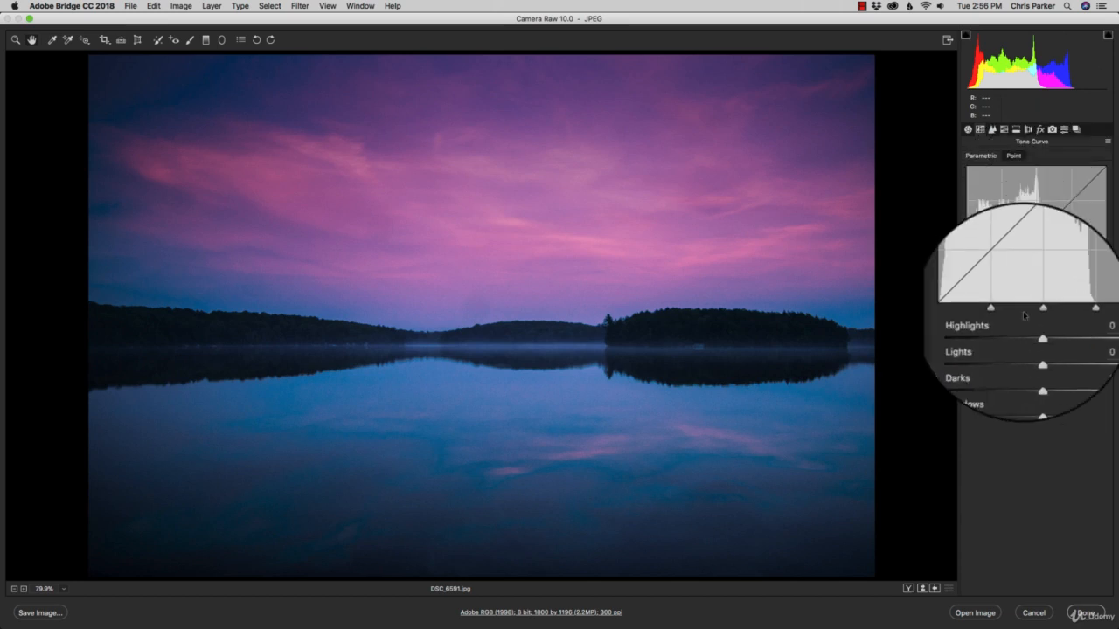
pyautogui.click(1011, 155)
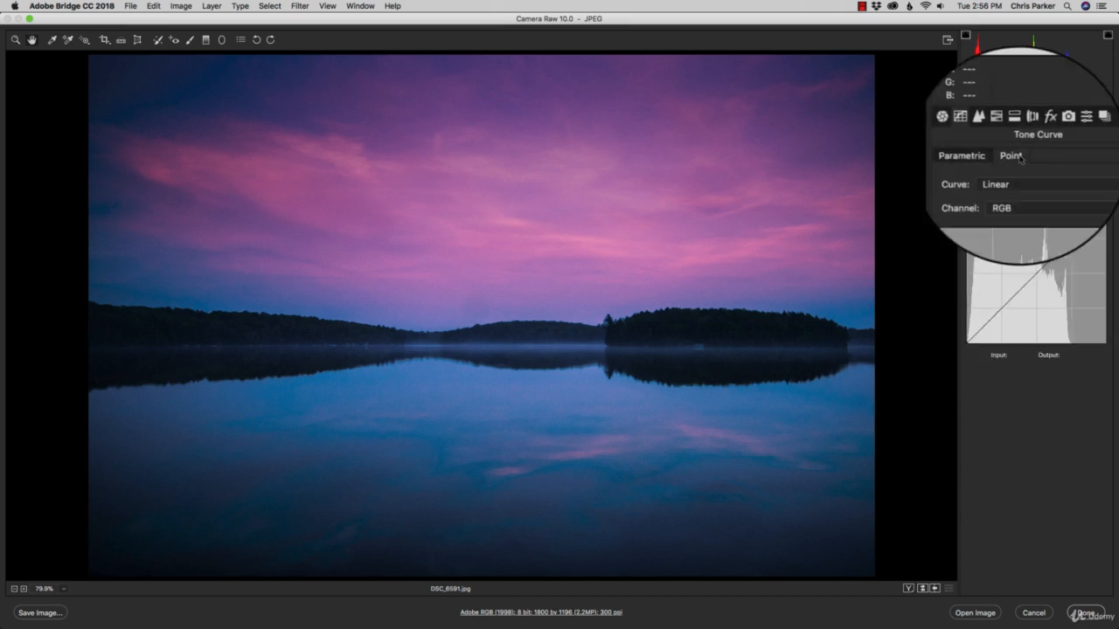
pyautogui.moveTo(1071, 239); pyautogui.dragTo(1069, 229)
pyautogui.moveTo(1002, 306); pyautogui.dragTo(1001, 313)
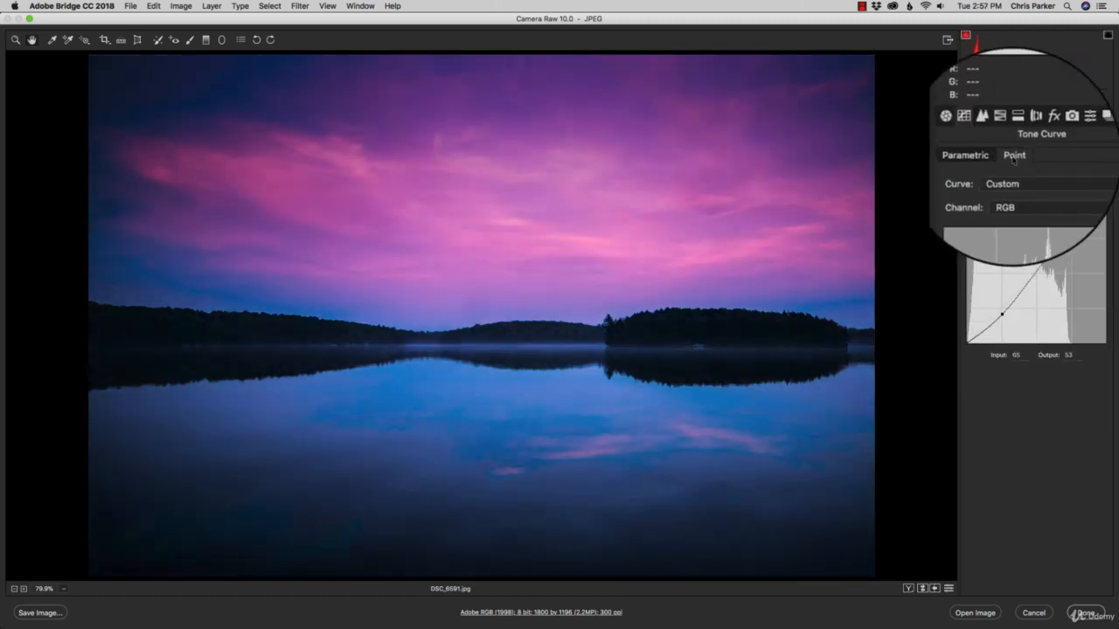
# View the Detail sharpening and noise reduction settings, and try shifting the Purples hue in HSL, resetting it to zero.
pyautogui.click(994, 131)
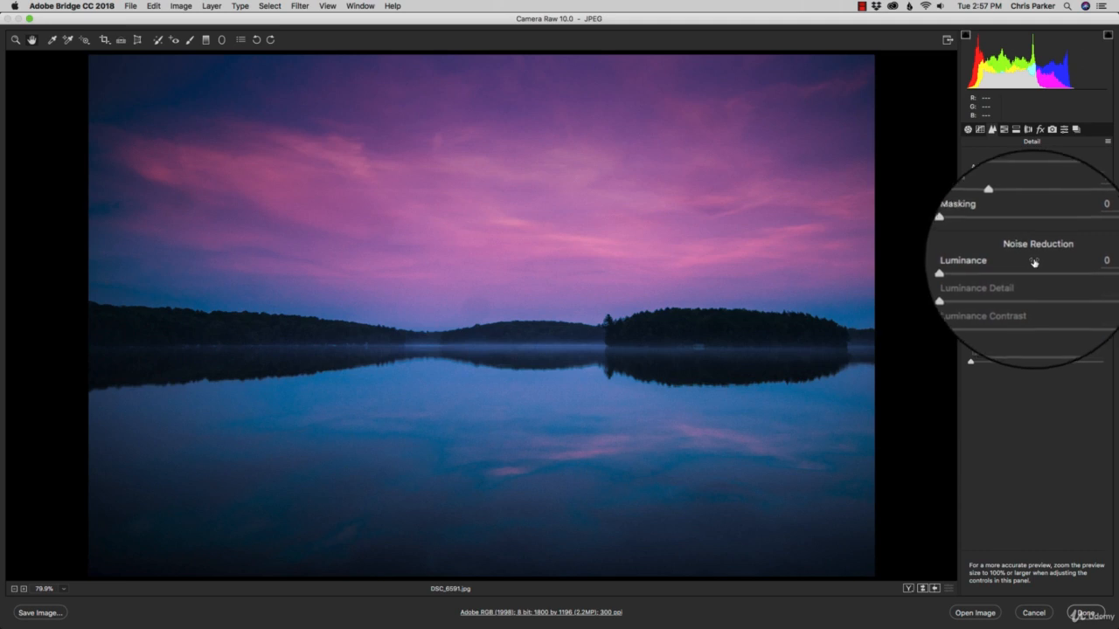
pyautogui.click(1004, 129)
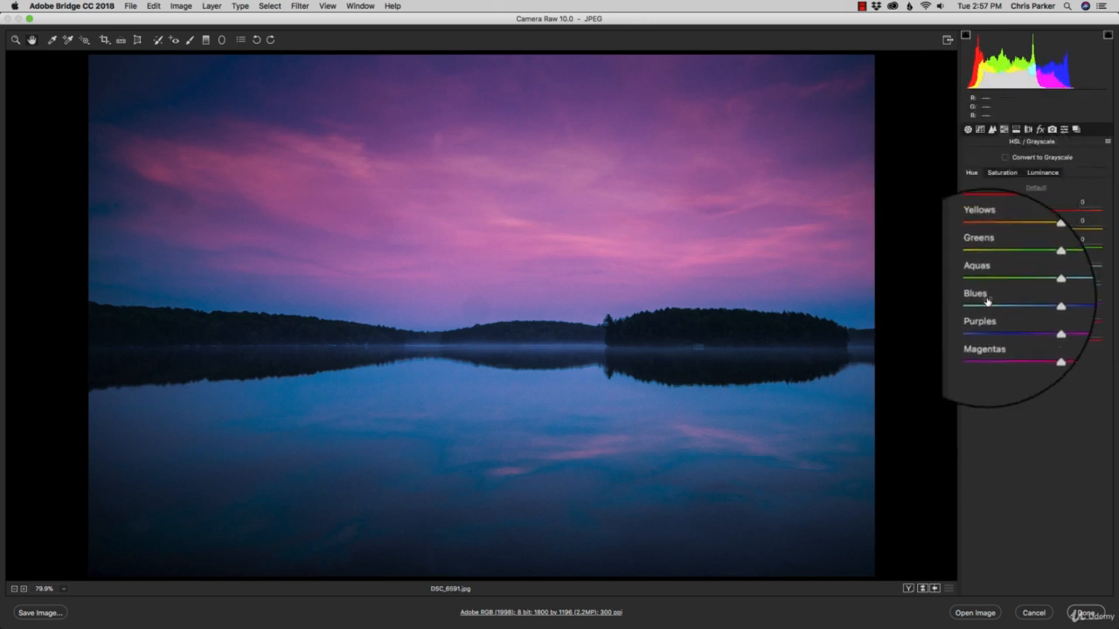
pyautogui.moveTo(1036, 322)
pyautogui.mouseDown()
pyautogui.moveTo(979, 326)
pyautogui.moveTo(1037, 327)
pyautogui.mouseUp()
pyautogui.doubleClick(1038, 328)
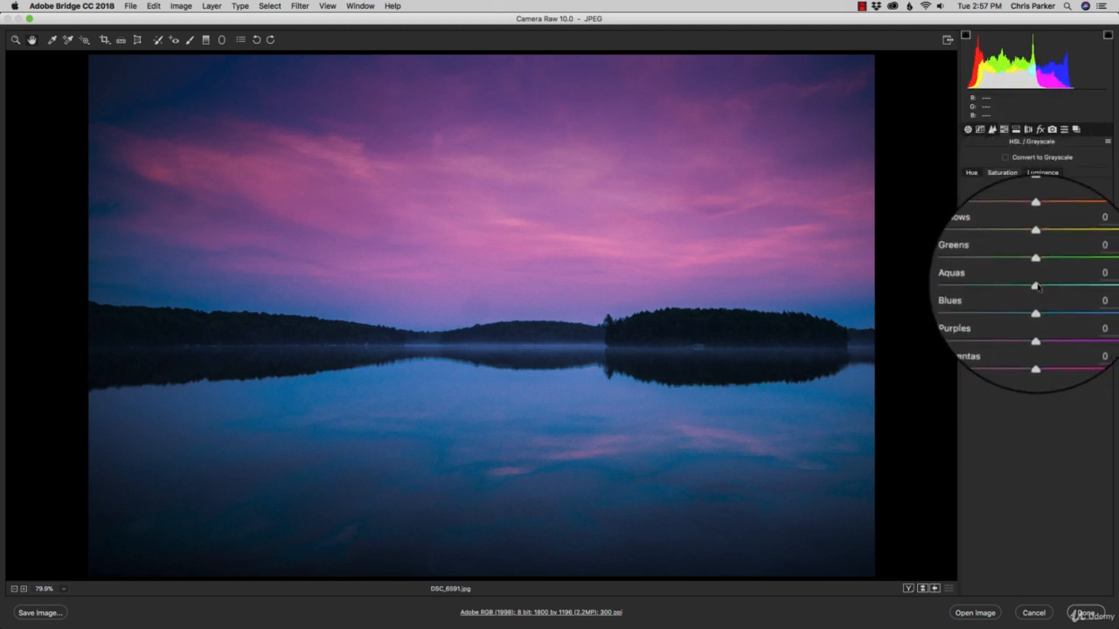
# Try lowering the saturation and the luminance of the Purples in HSL, restoring each to its default.
pyautogui.moveTo(1036, 324); pyautogui.dragTo(991, 325)
pyautogui.doubleClick(992, 324)
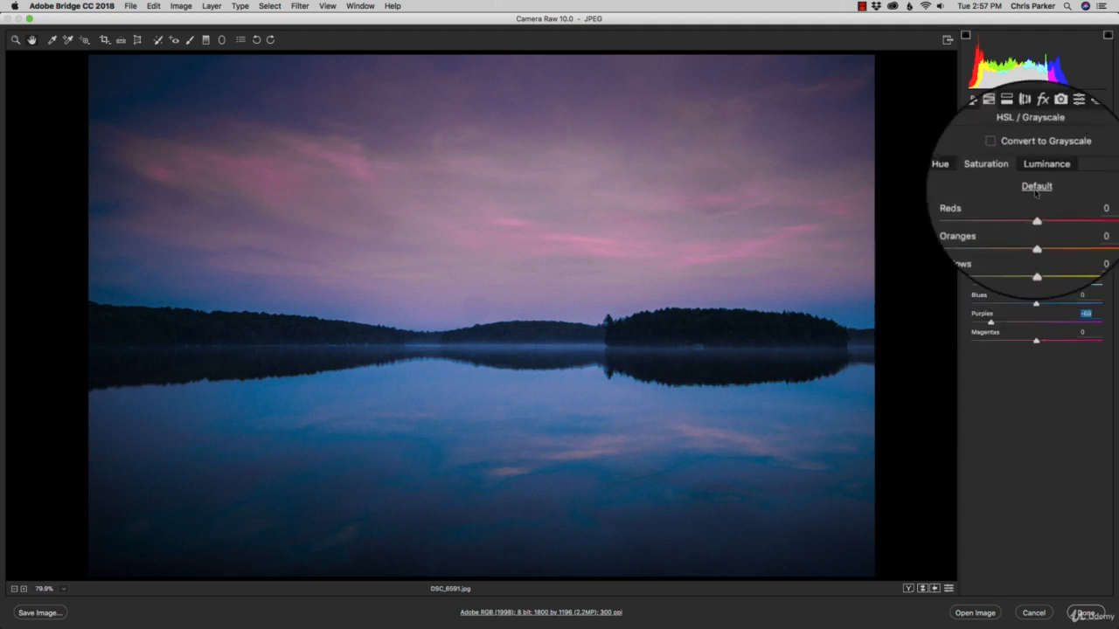
pyautogui.click(1037, 173)
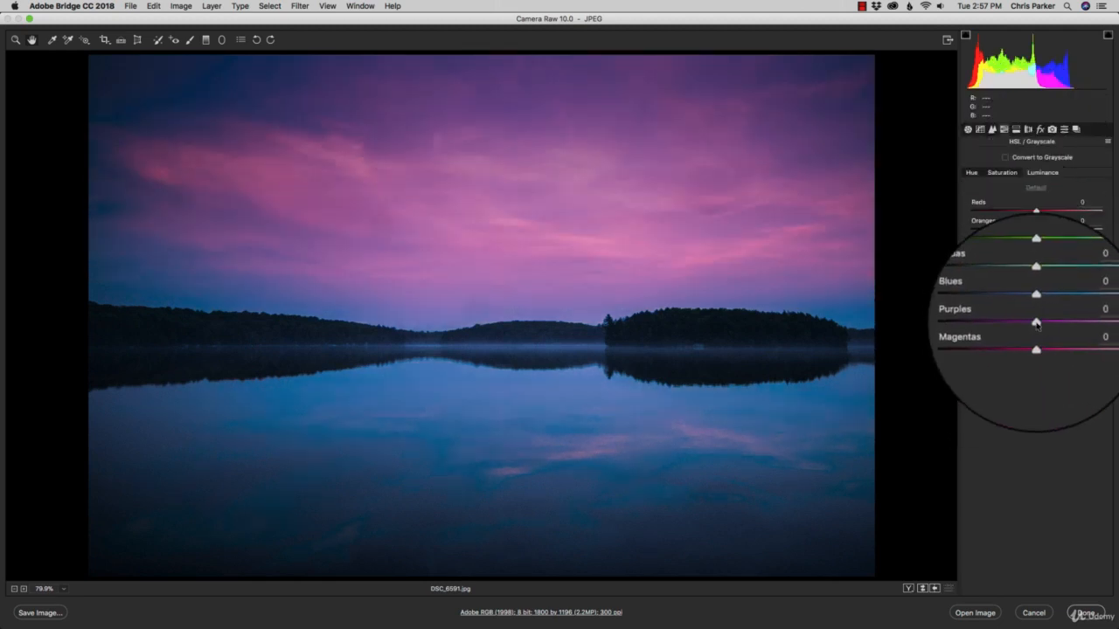
pyautogui.moveTo(1040, 323); pyautogui.dragTo(1007, 324)
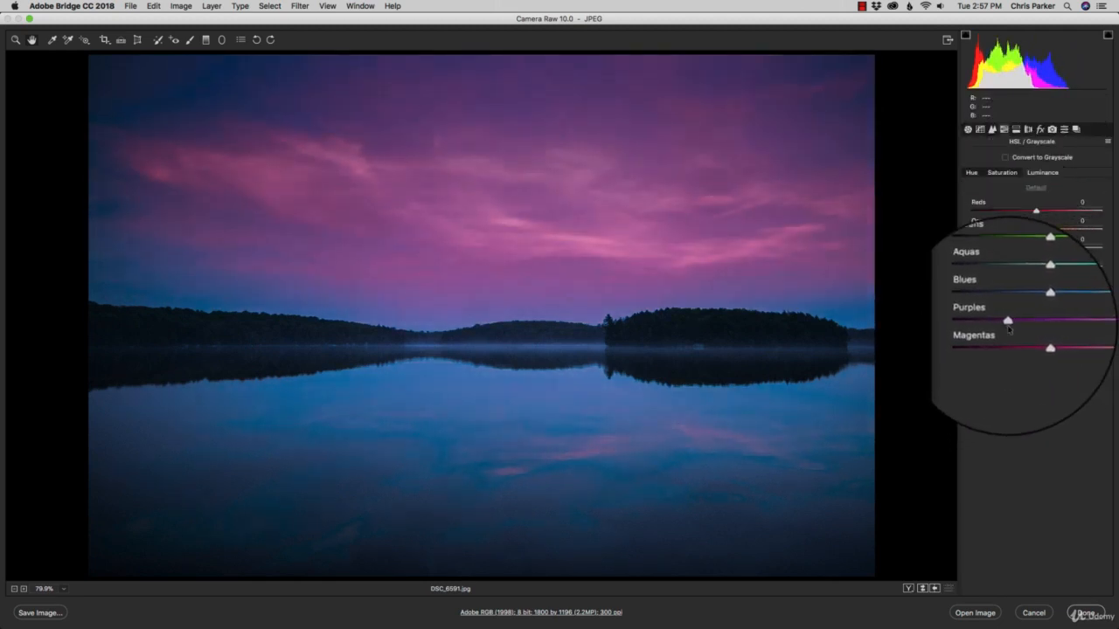
pyautogui.click(1036, 188)
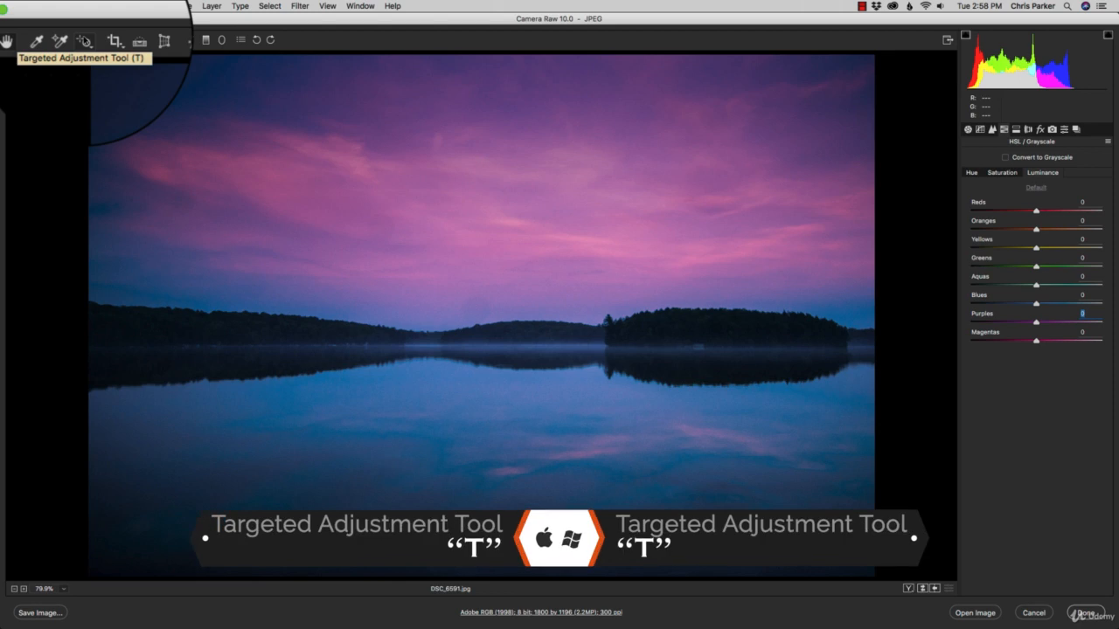
# View the Split Toning settings and both the Manual and Profile settings of Lens Corrections.
pyautogui.click(1016, 129)
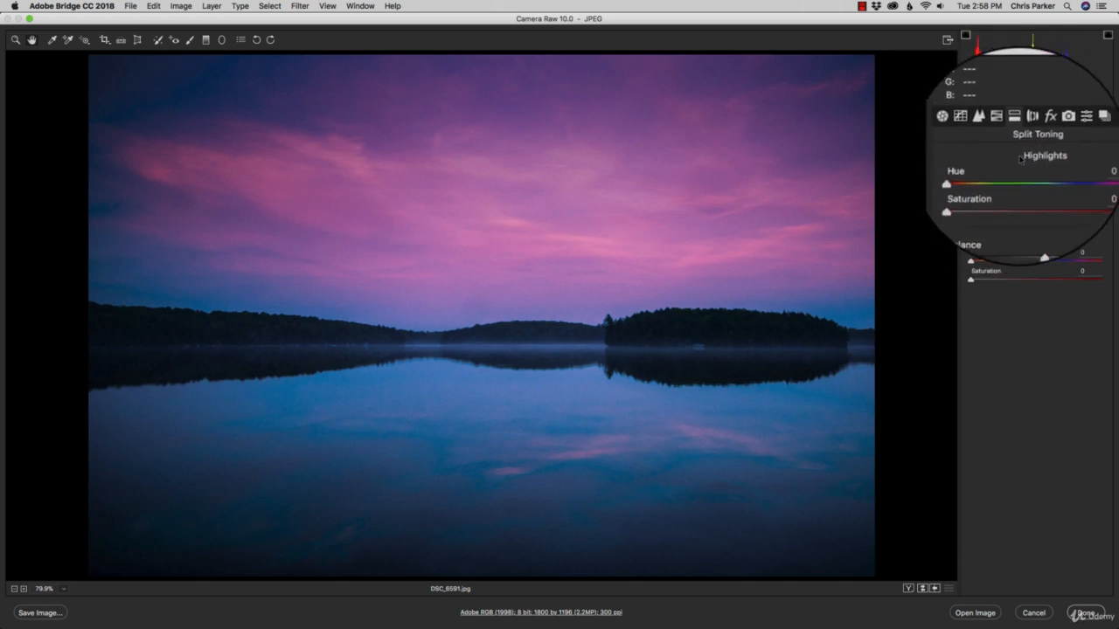
pyautogui.click(1029, 130)
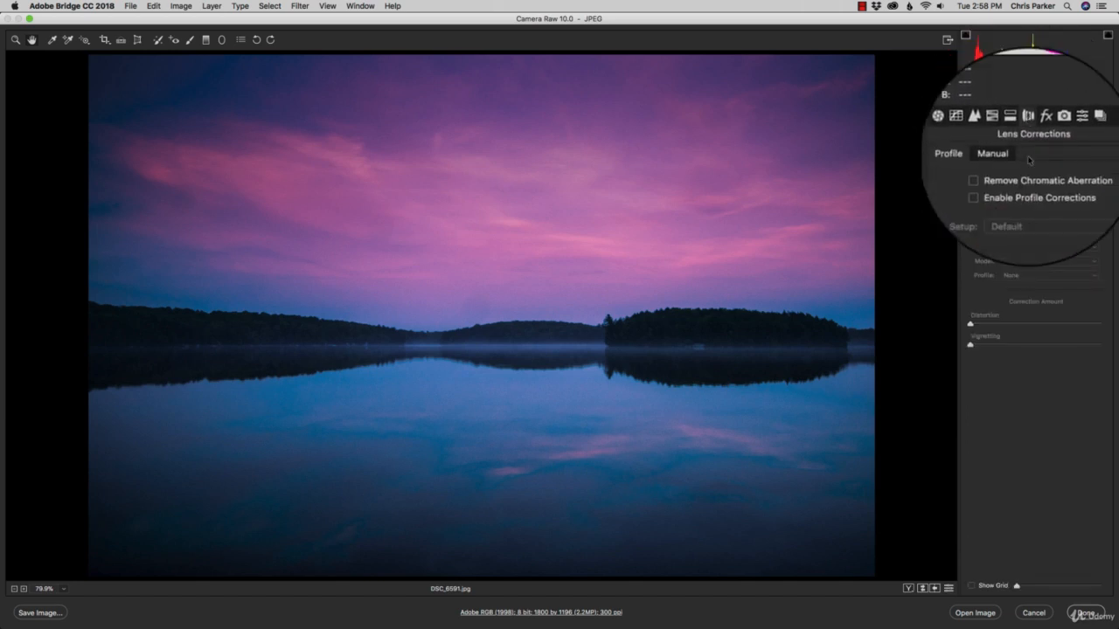
pyautogui.click(998, 156)
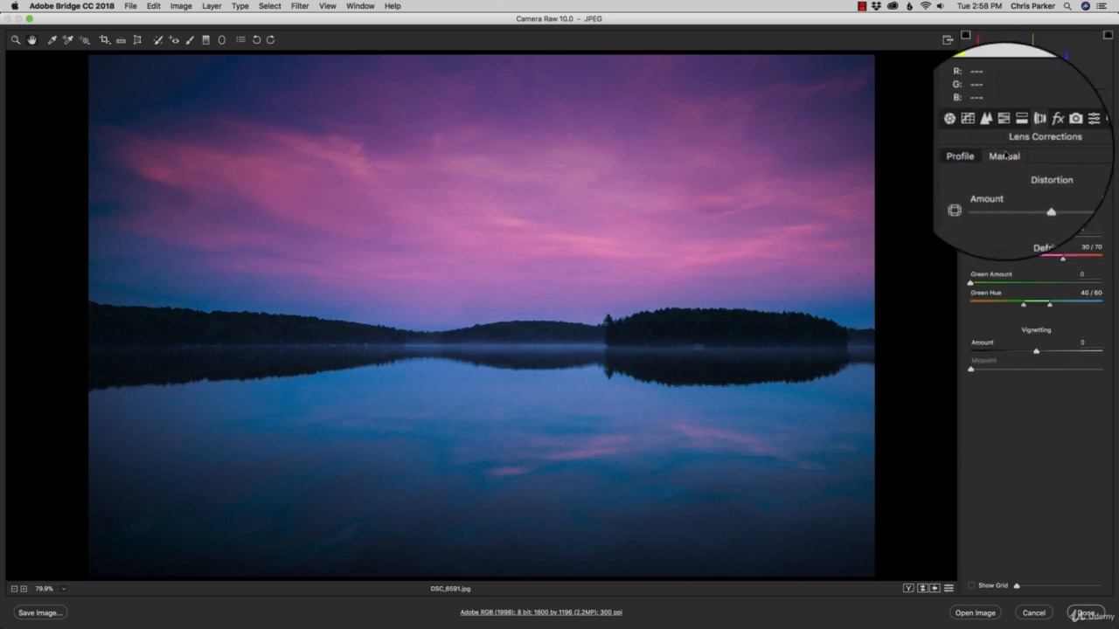
pyautogui.click(976, 155)
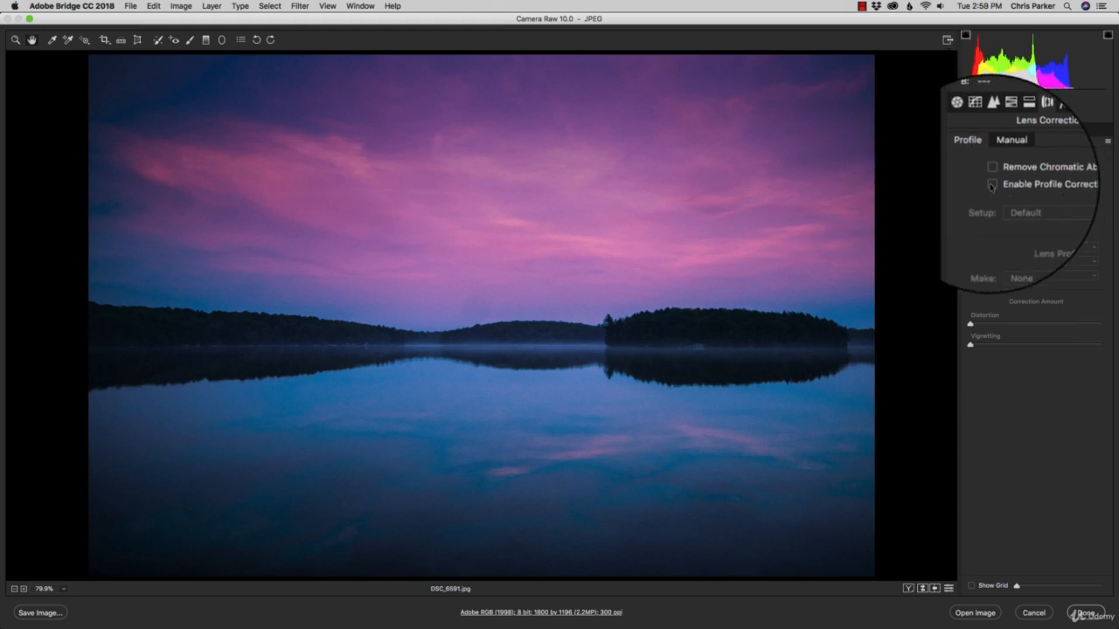
# Try enabling profile corrections, switch them back off, and compare the Manual and Profile settings of Lens Corrections.
pyautogui.click(1036, 183)
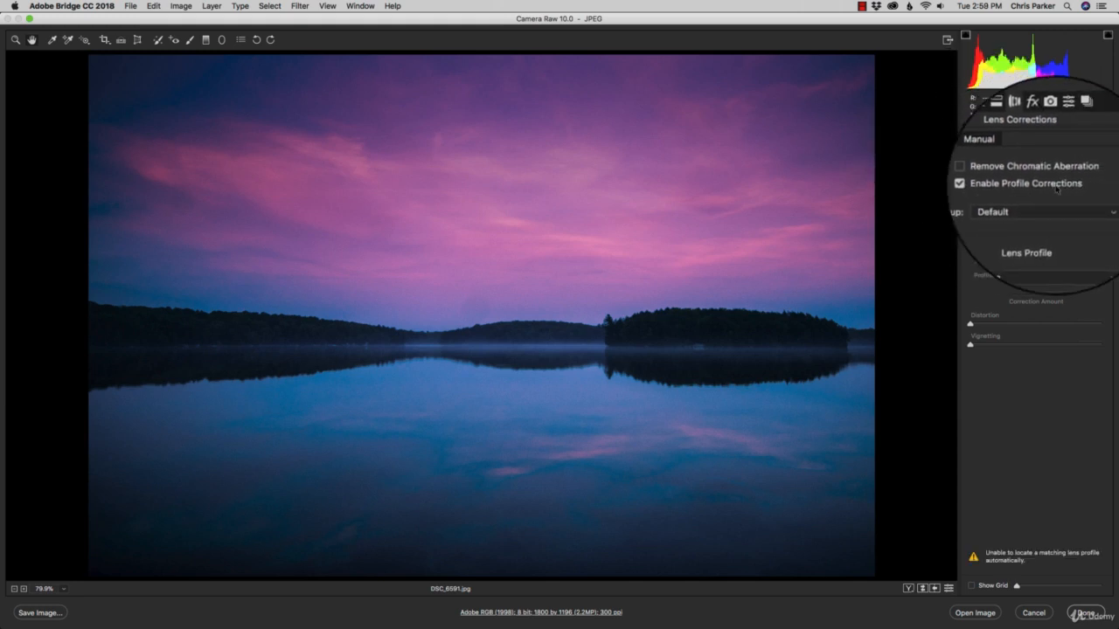
pyautogui.click(992, 184)
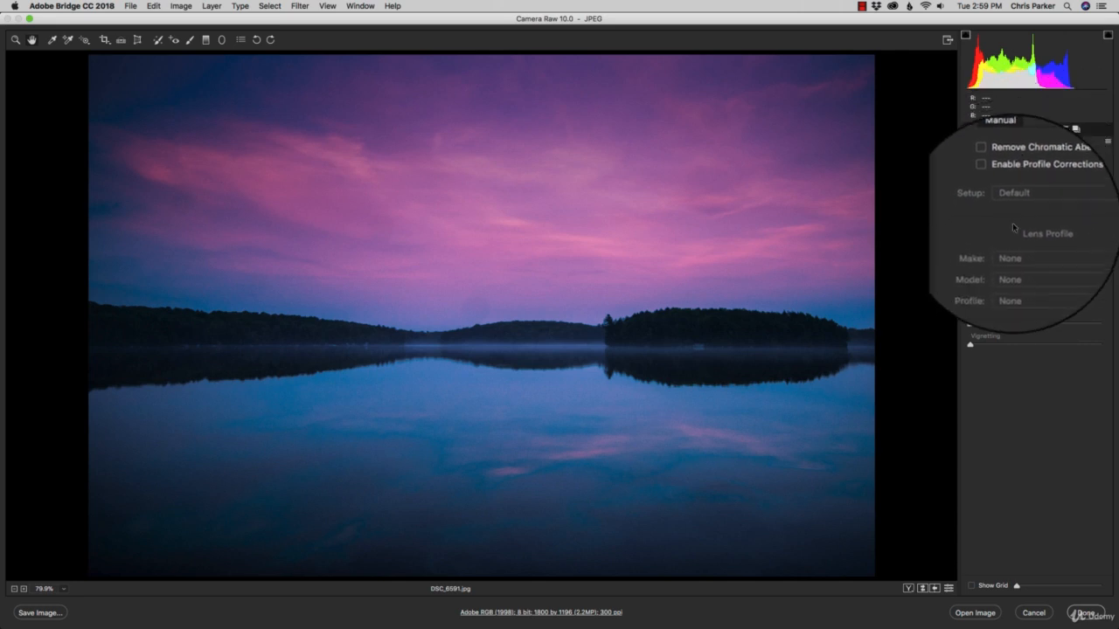
pyautogui.click(1010, 154)
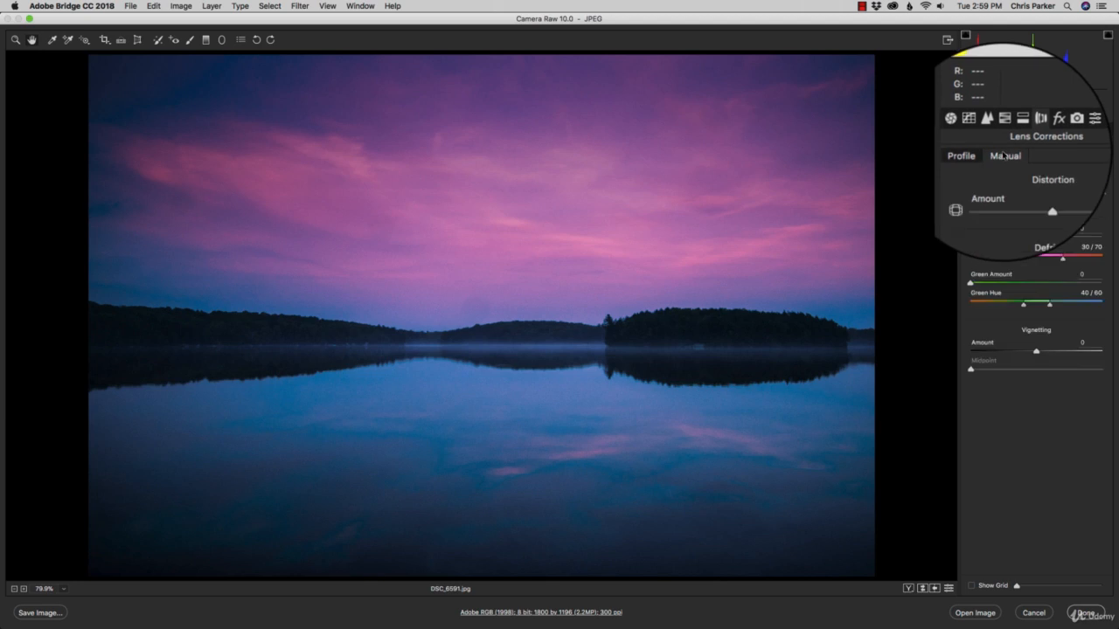
pyautogui.click(987, 161)
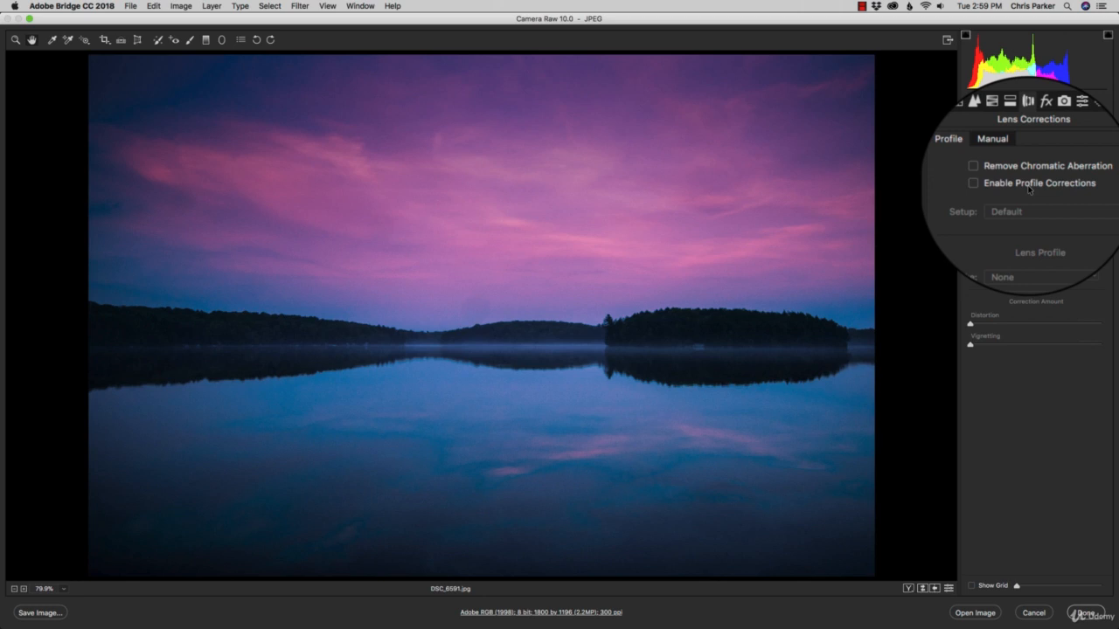
pyautogui.click(1010, 156)
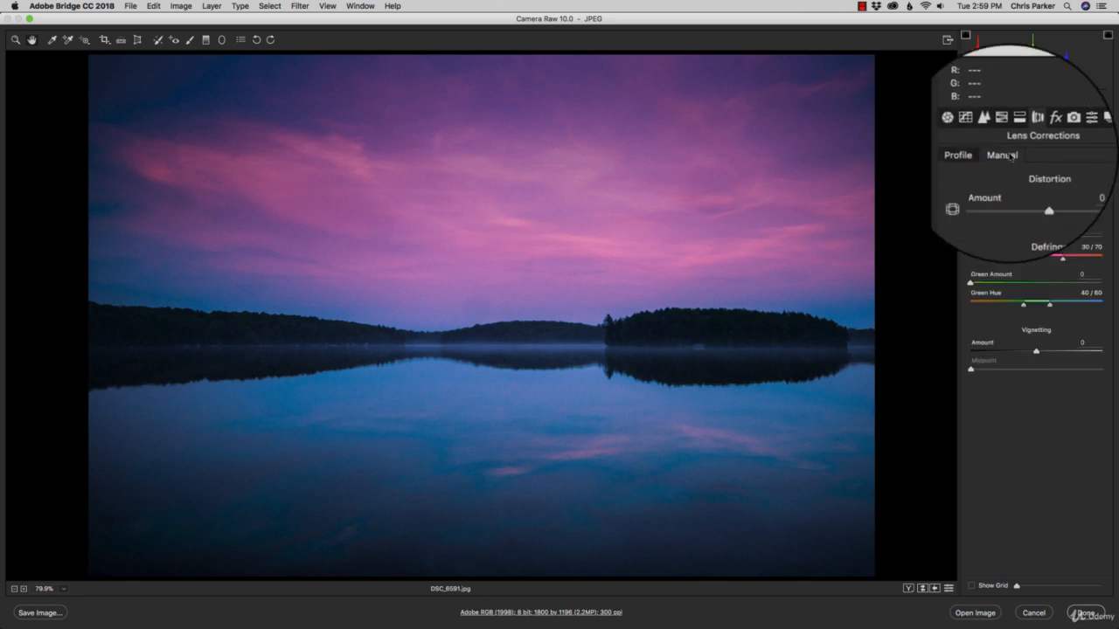
pyautogui.click(978, 155)
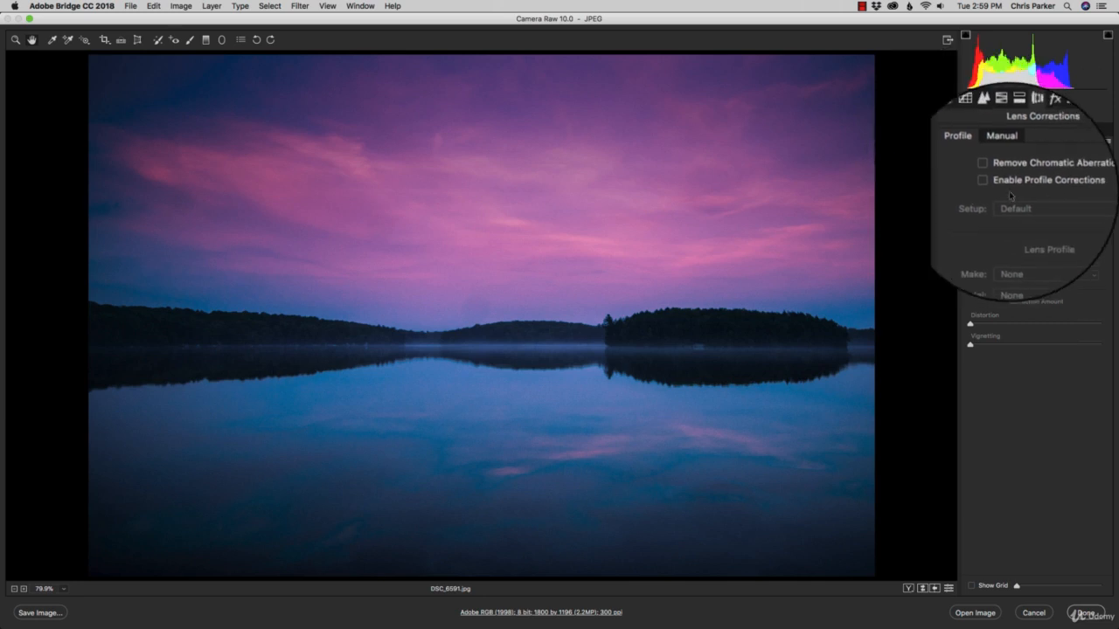
# Enable profile corrections in Lens Corrections and view the available lens makes.
pyautogui.click(995, 194)
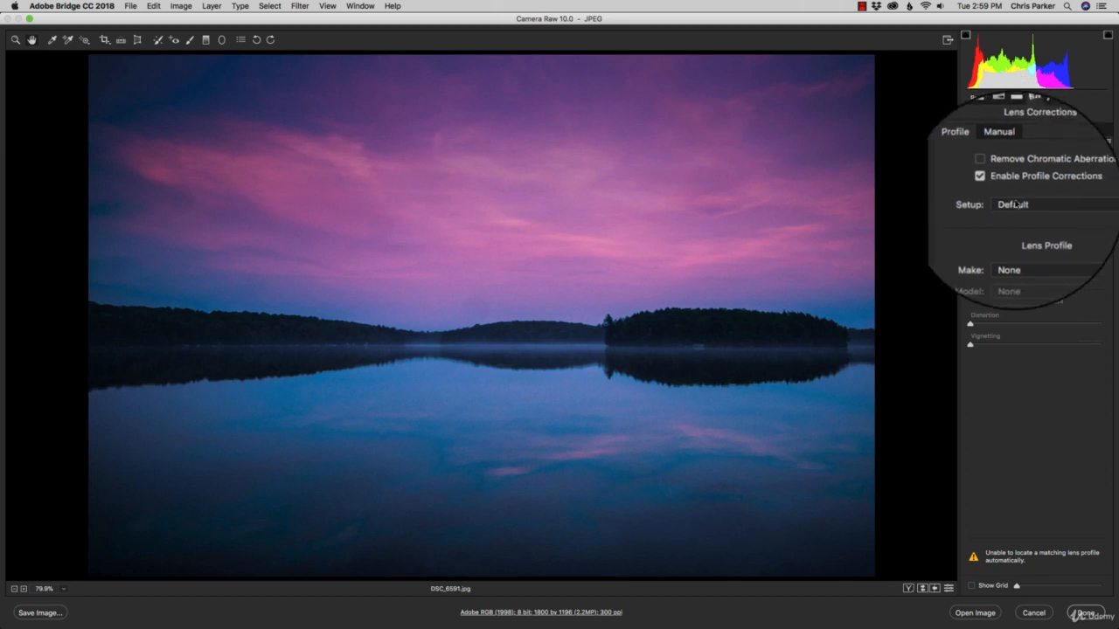
pyautogui.click(1032, 247)
pyautogui.click(1032, 247)
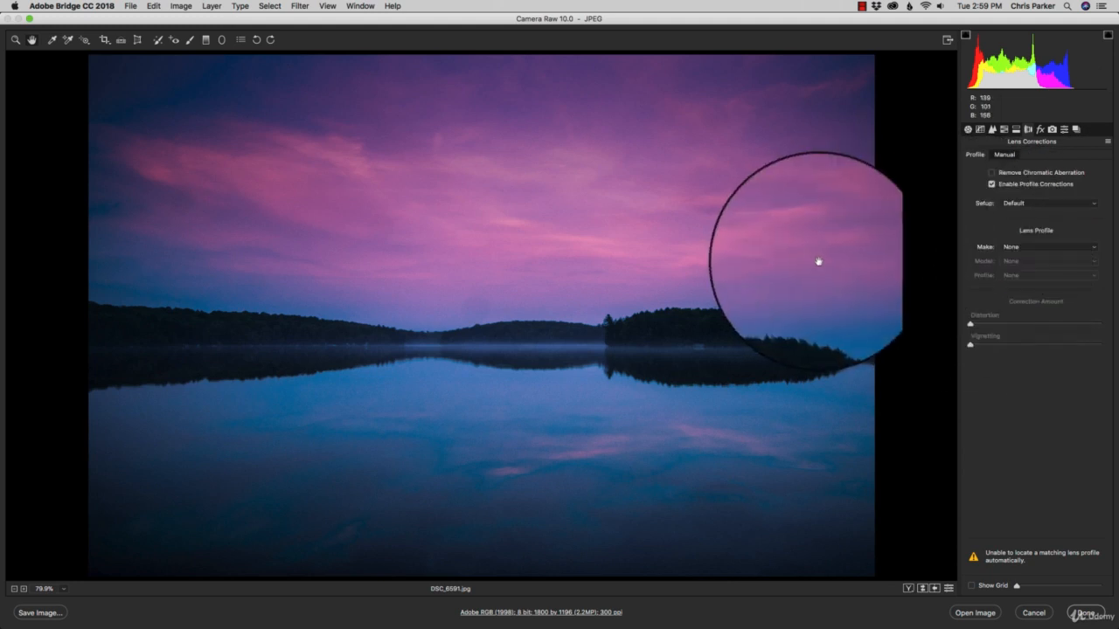
pyautogui.click(1018, 248)
pyautogui.click(1018, 248)
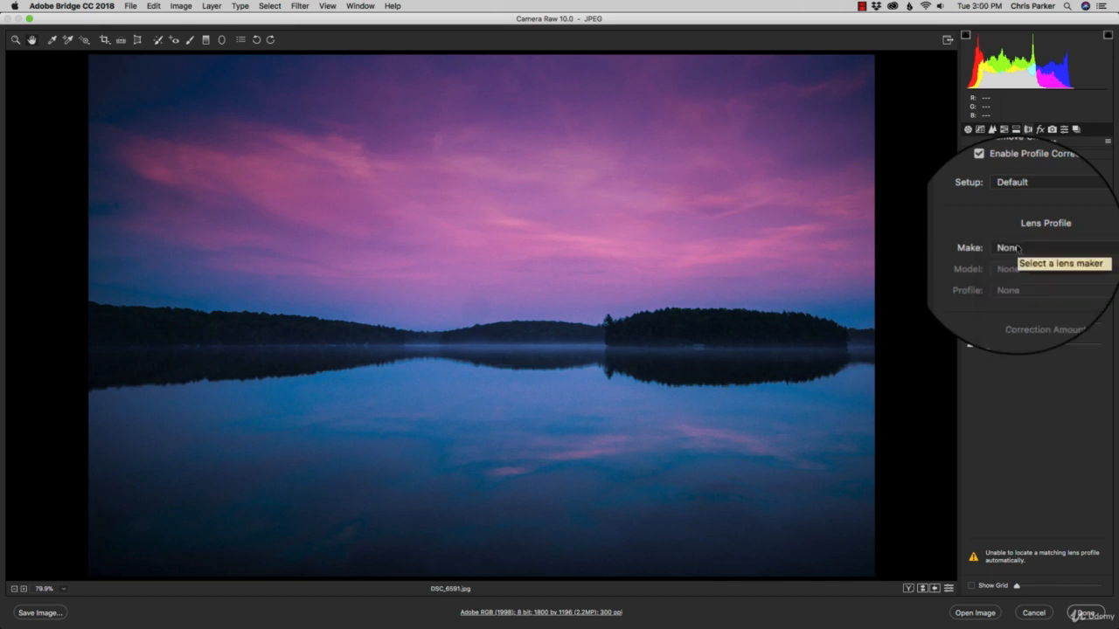
# Try lowering the Dehaze amount in the Effects settings, resetting it to 0.
pyautogui.click(1040, 129)
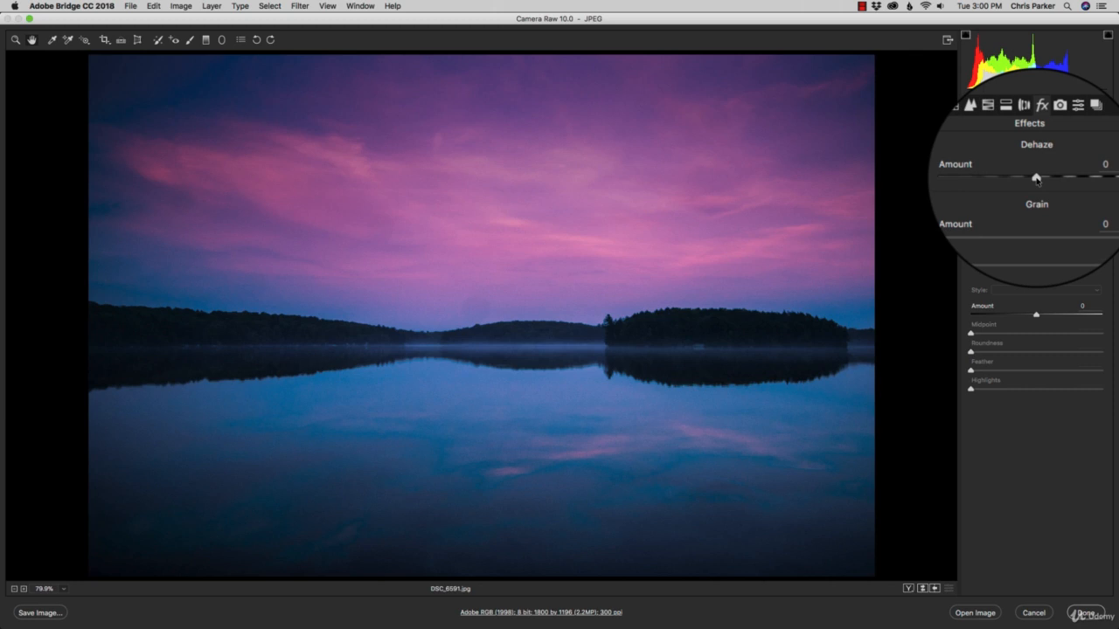
pyautogui.moveTo(1037, 180); pyautogui.dragTo(1004, 184)
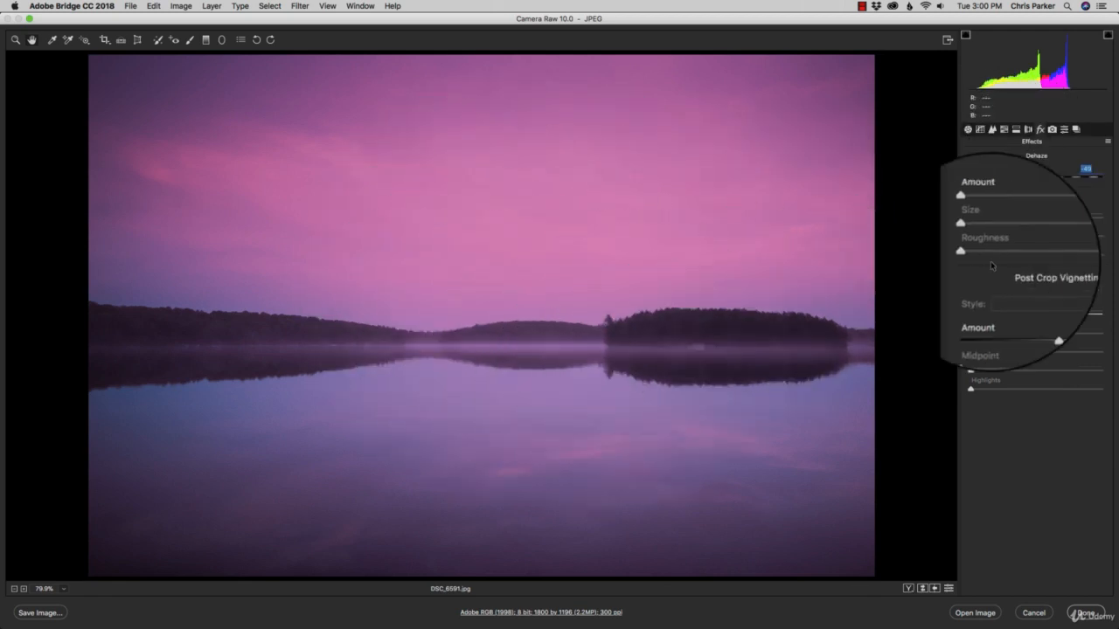
pyautogui.write('0')
pyautogui.press('Return')
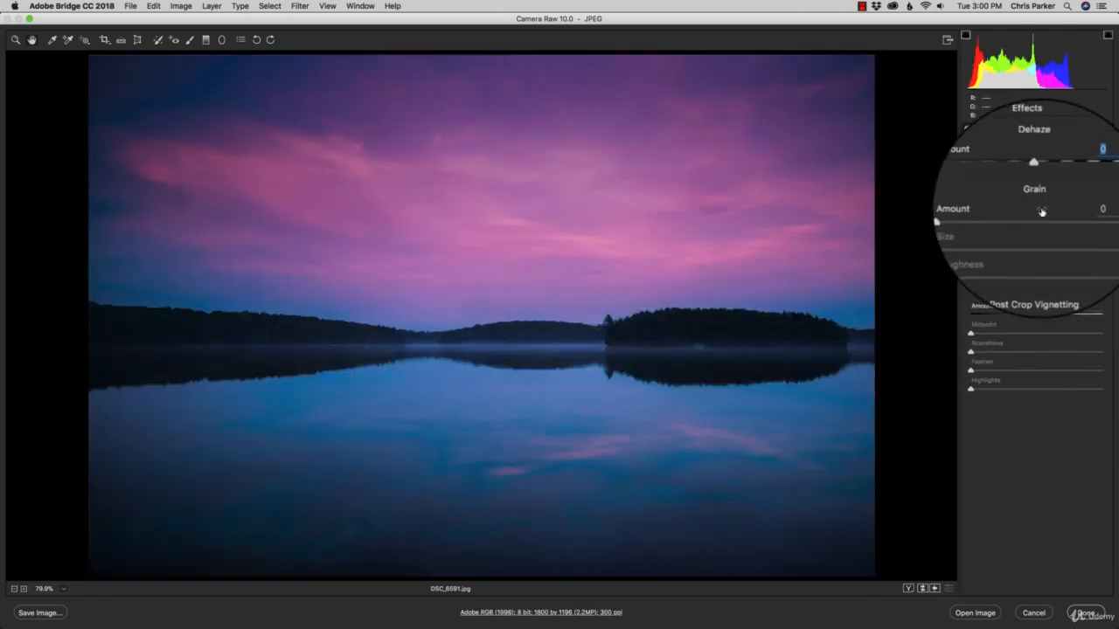
# Raise the Post Crop Vignetting amount to +15 and change its style to Paint Overlay.
pyautogui.click(1037, 312)
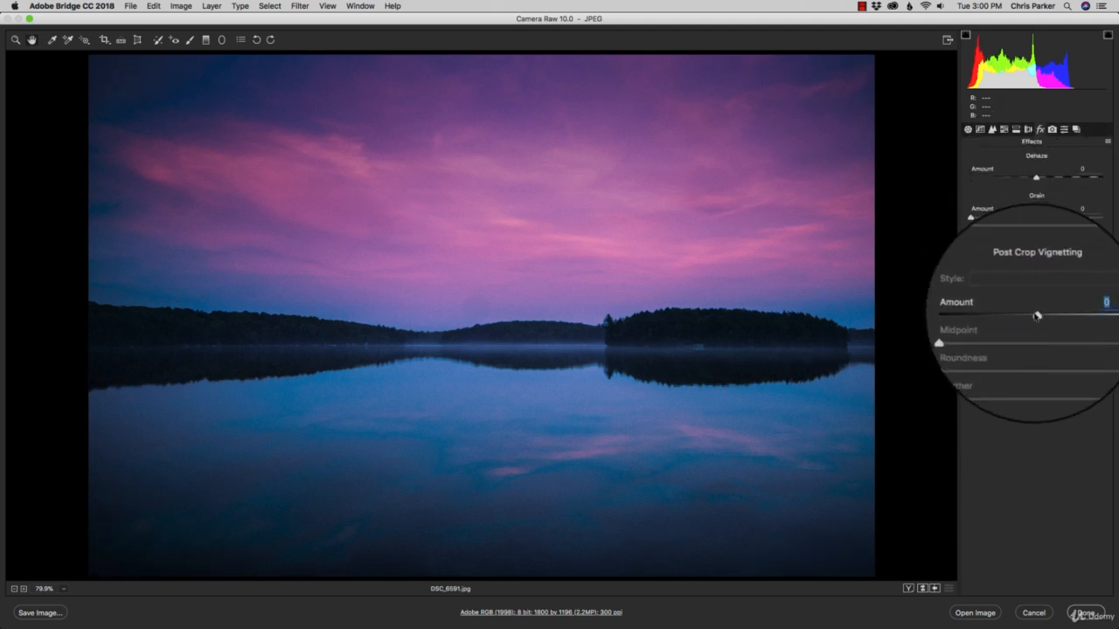
pyautogui.moveTo(1039, 317); pyautogui.dragTo(1043, 314)
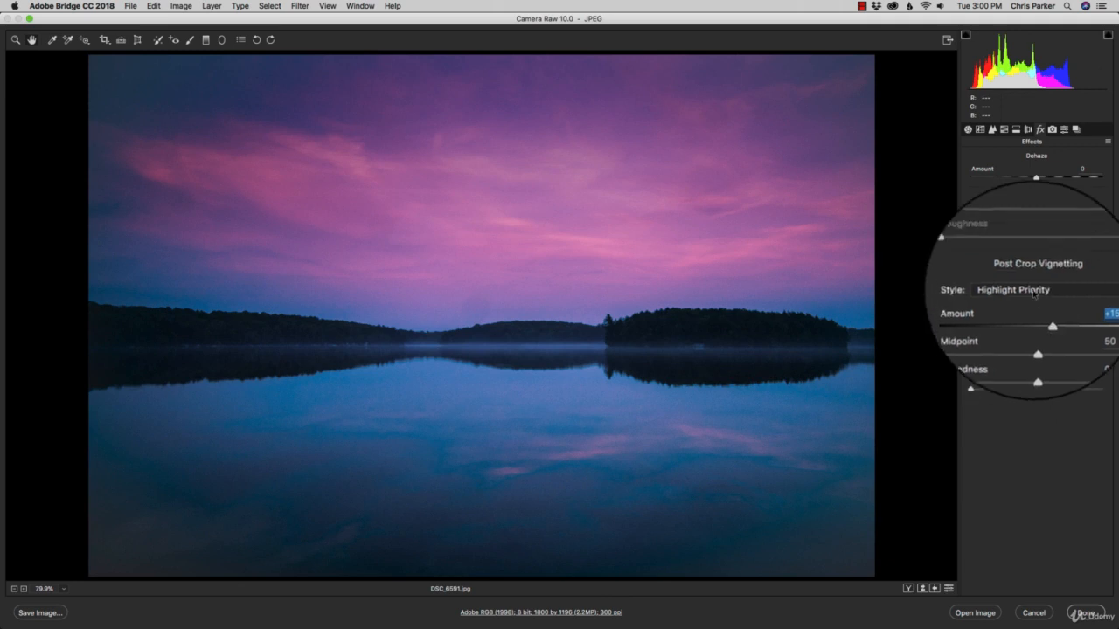
pyautogui.click(1033, 291)
pyautogui.click(1028, 303)
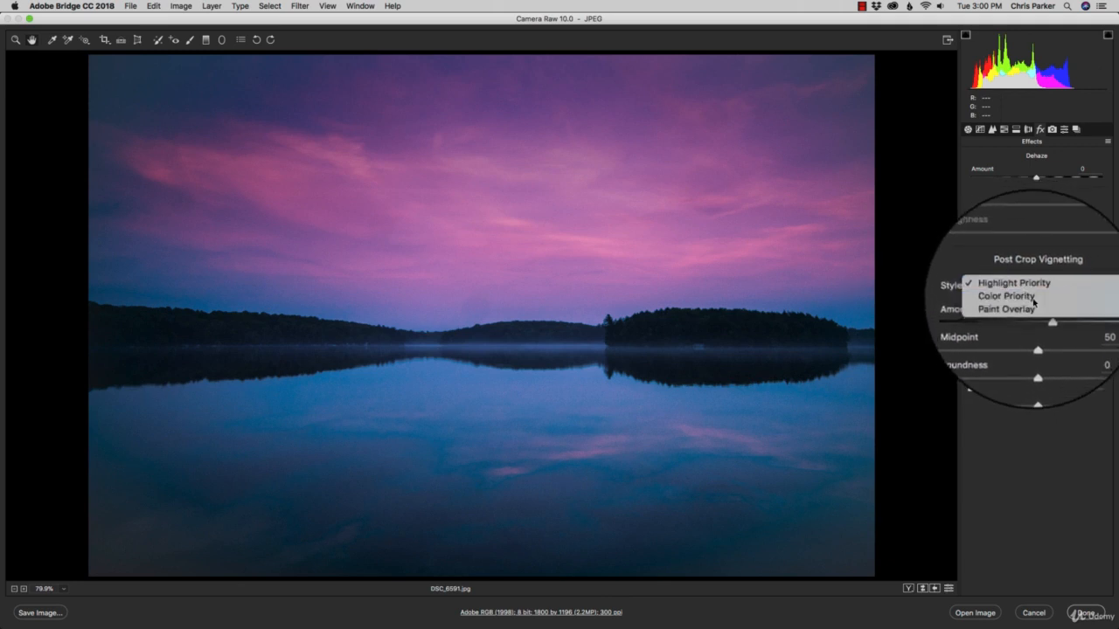
pyautogui.click(1031, 294)
pyautogui.click(1031, 301)
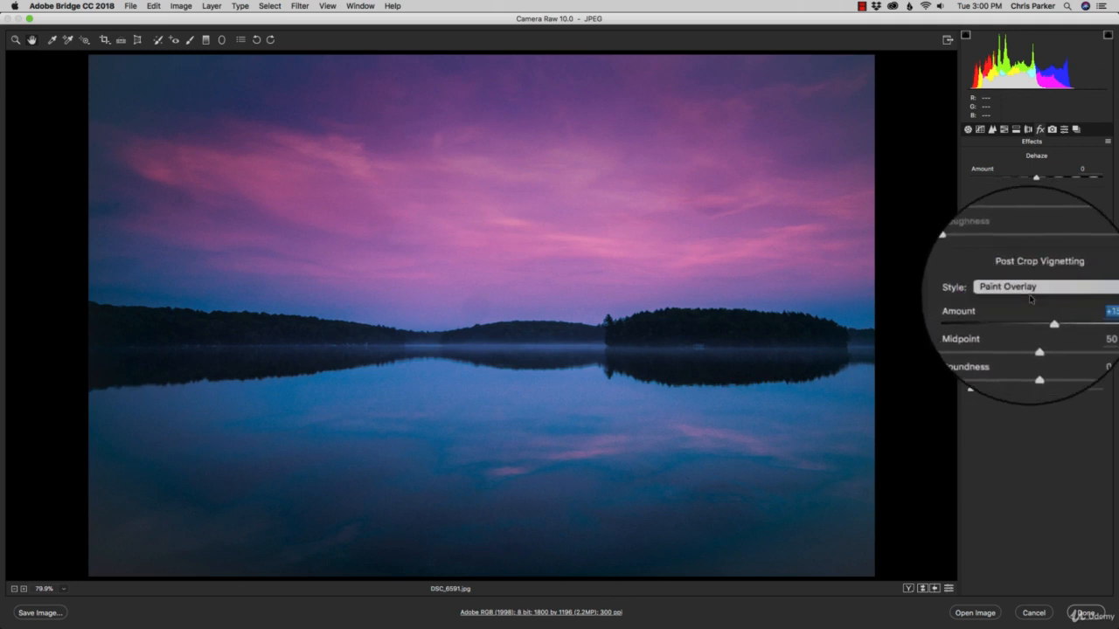
# Try the Version 1 (2003) process in Camera Calibration and view the Basic sliders it offers.
pyautogui.click(1053, 129)
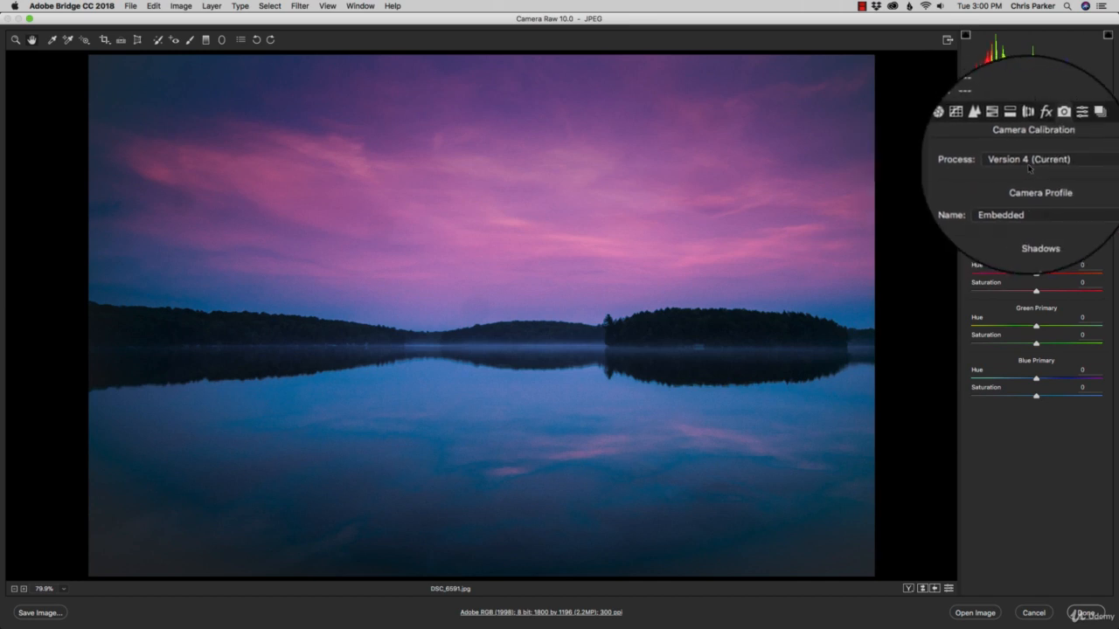
pyautogui.click(1029, 166)
pyautogui.click(1028, 162)
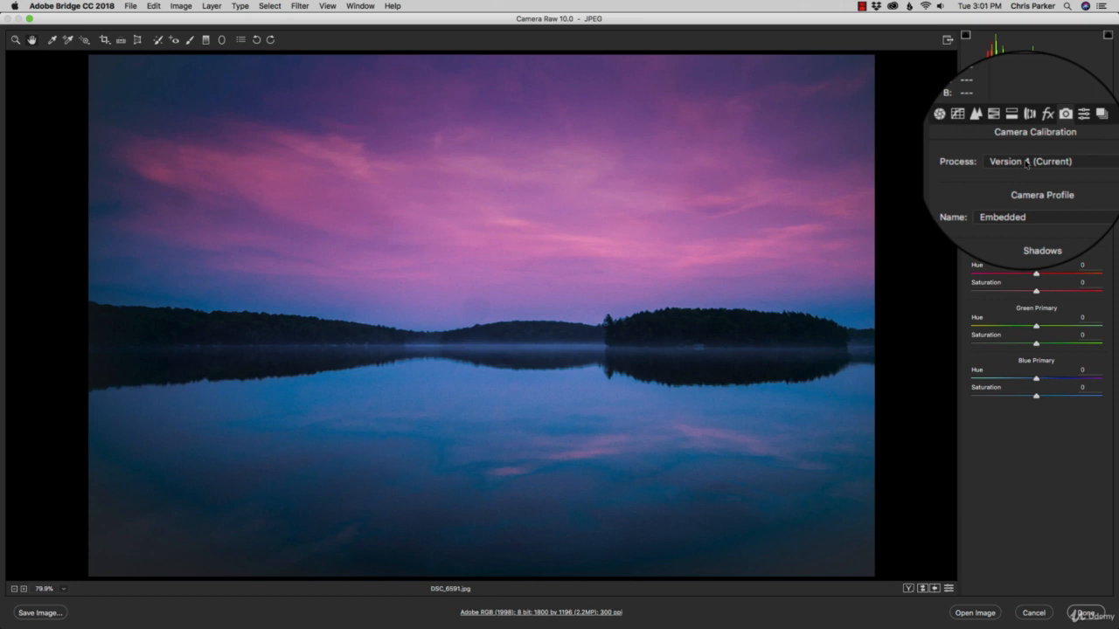
pyautogui.click(1028, 163)
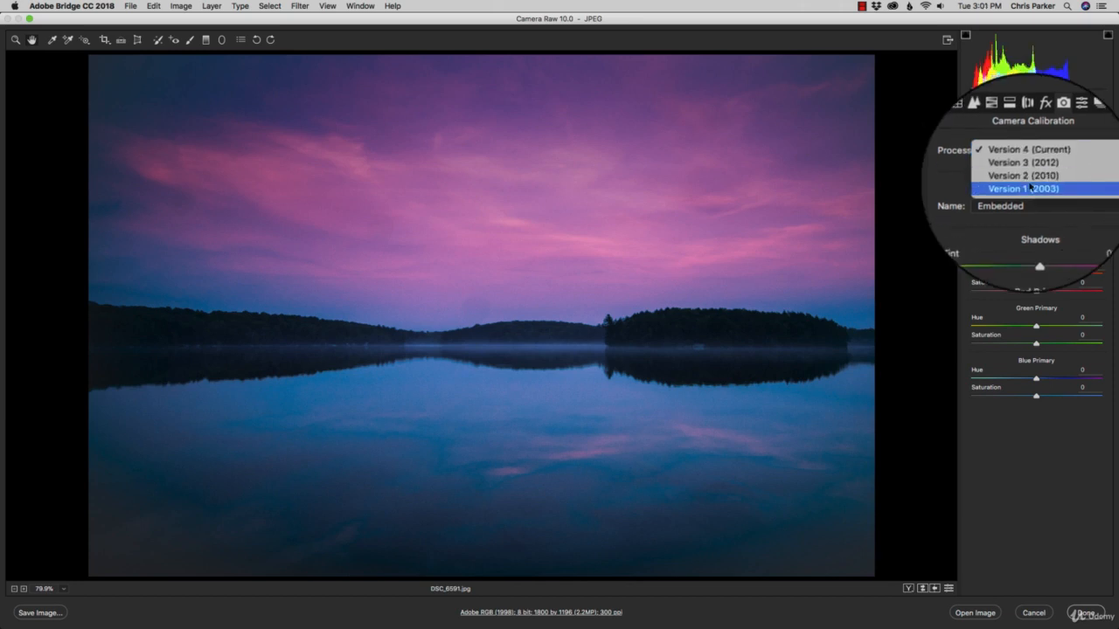
pyautogui.click(1031, 187)
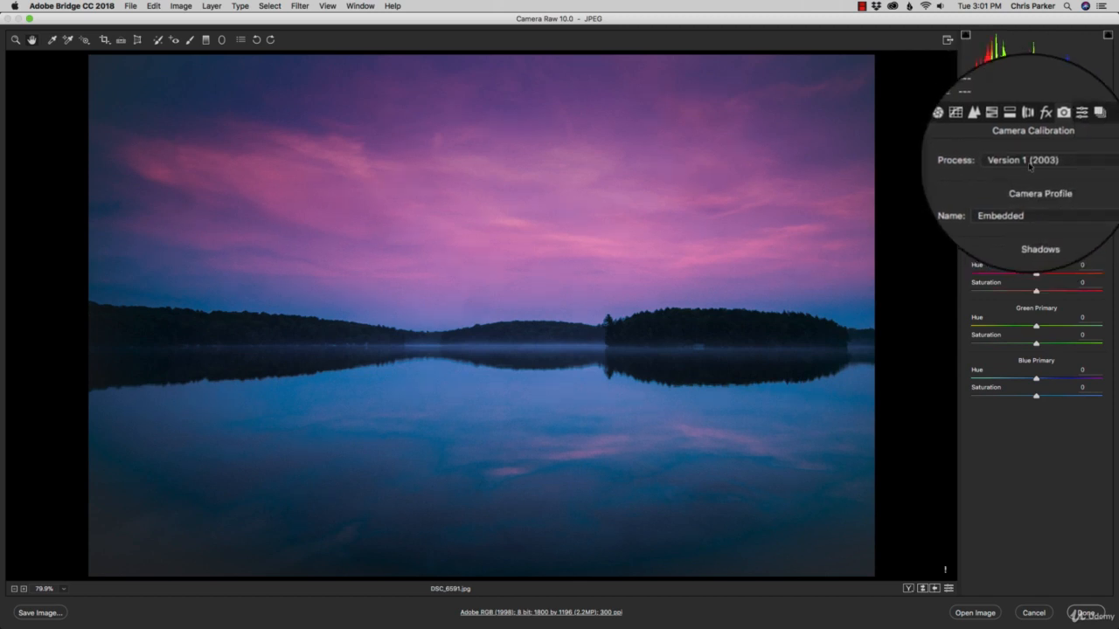
pyautogui.click(973, 126)
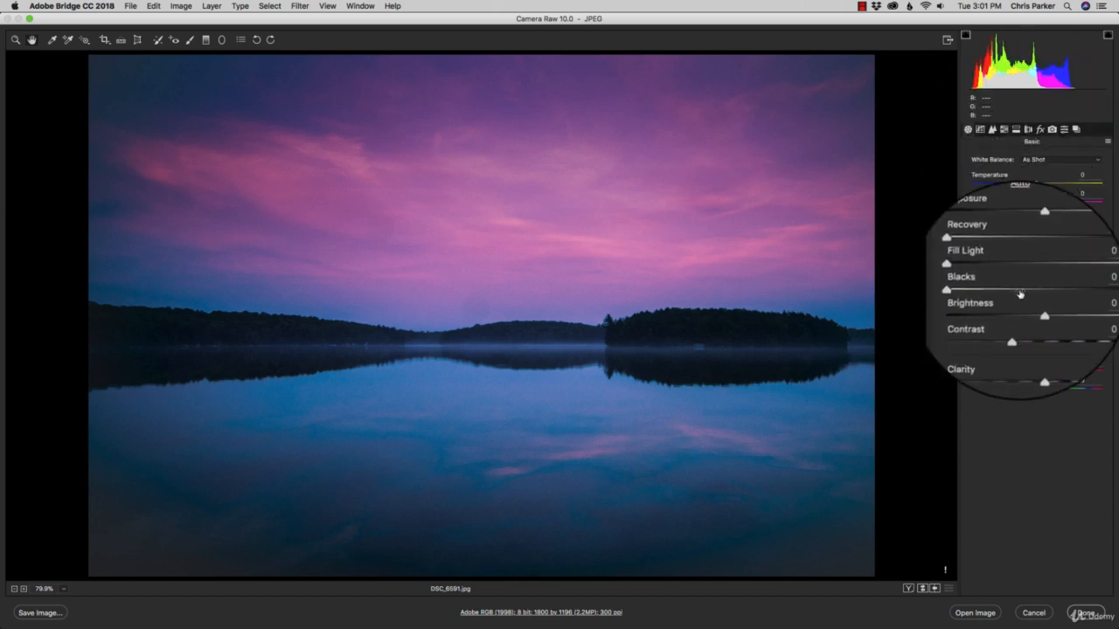
# Restore the Camera Calibration process to Version 4 (Current) and view the Basic sliders.
pyautogui.click(1052, 131)
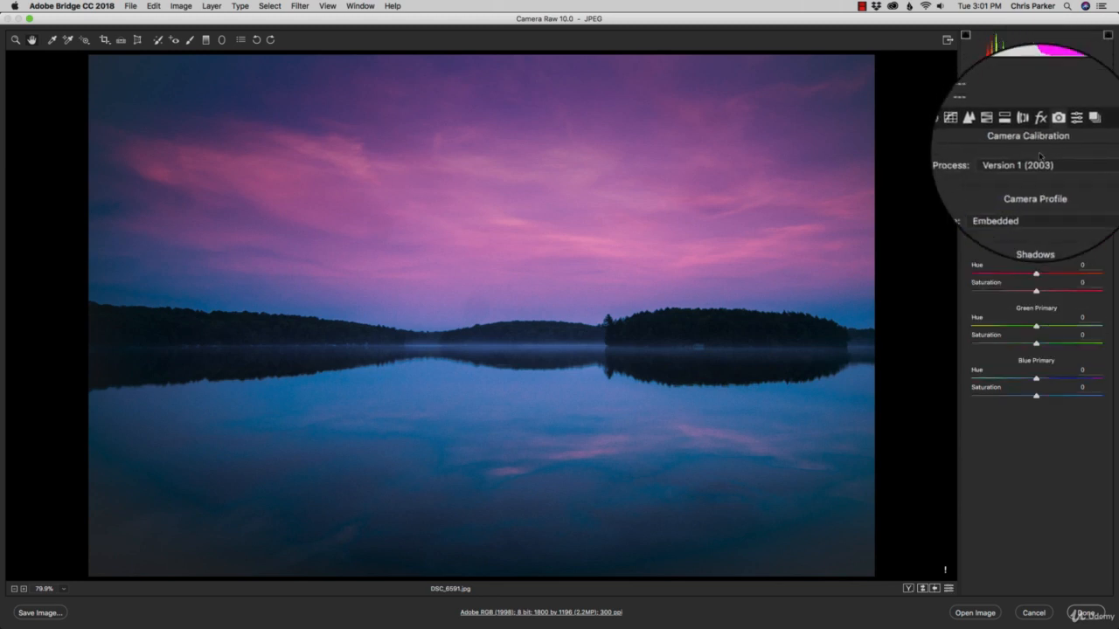
pyautogui.click(1027, 161)
pyautogui.click(1041, 135)
pyautogui.click(968, 129)
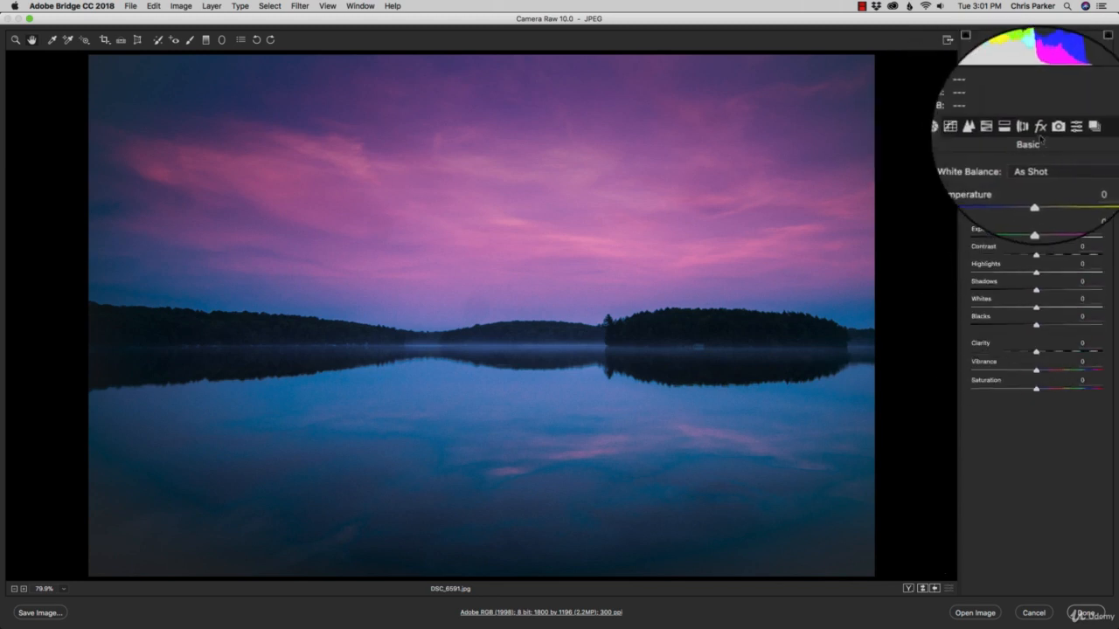
# Try the Version 1 (2003) process once more in Camera Calibration, then return it to Version 4 (Current).
pyautogui.click(1053, 131)
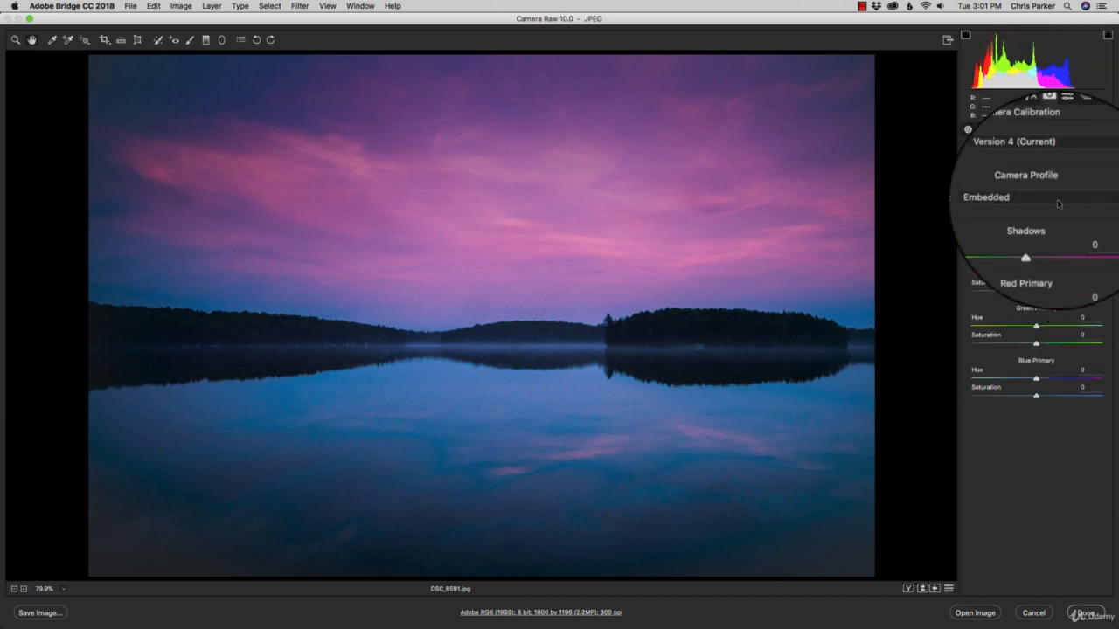
pyautogui.click(1023, 166)
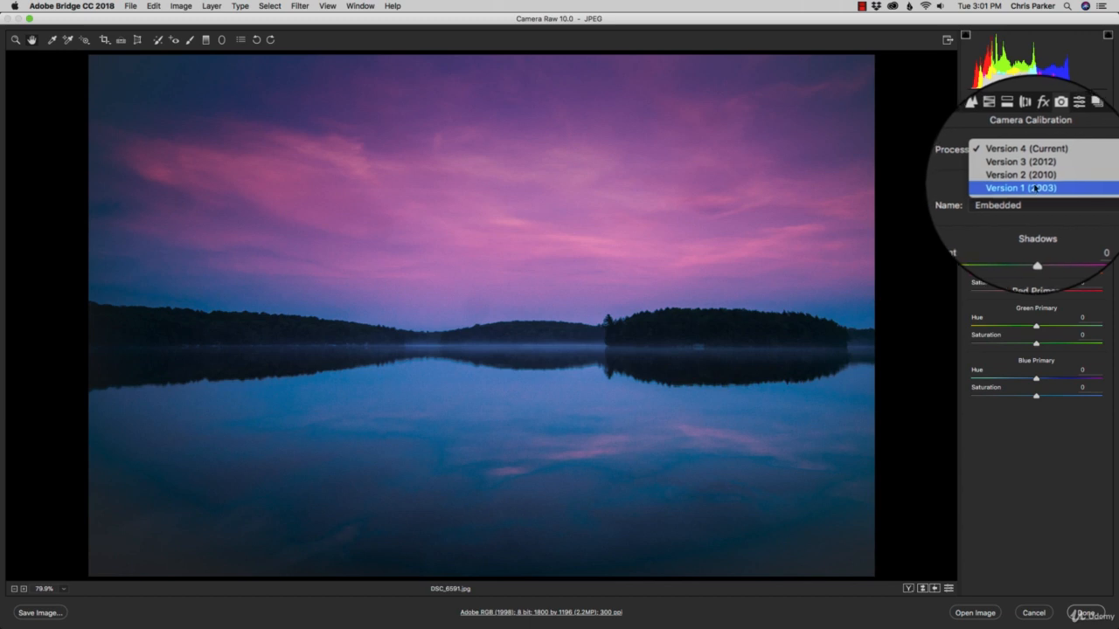
pyautogui.click(1007, 184)
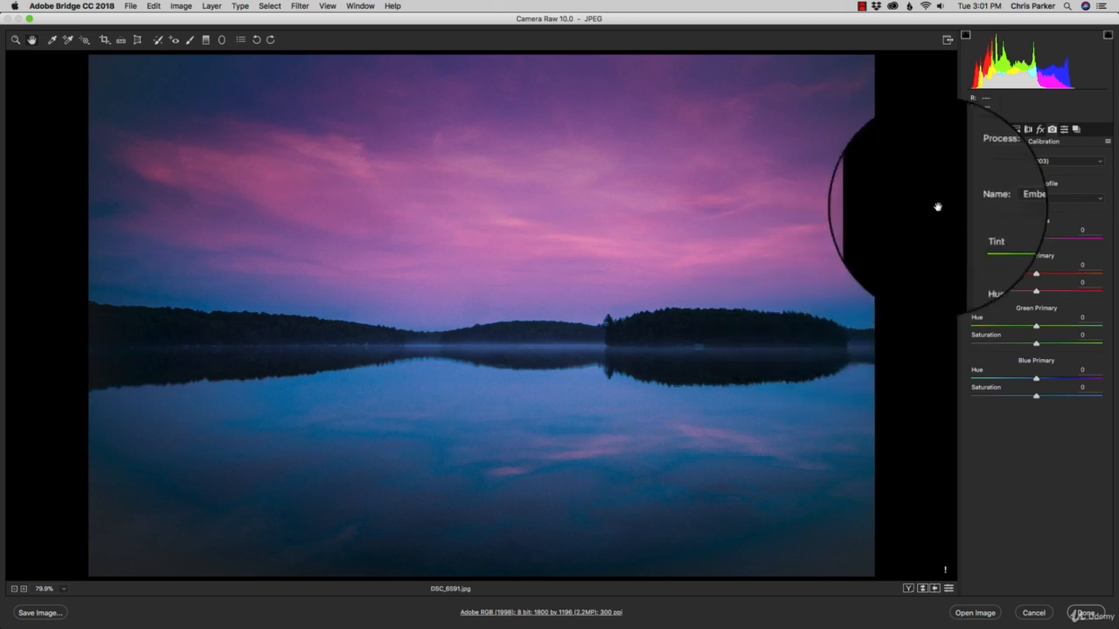
pyautogui.click(1035, 164)
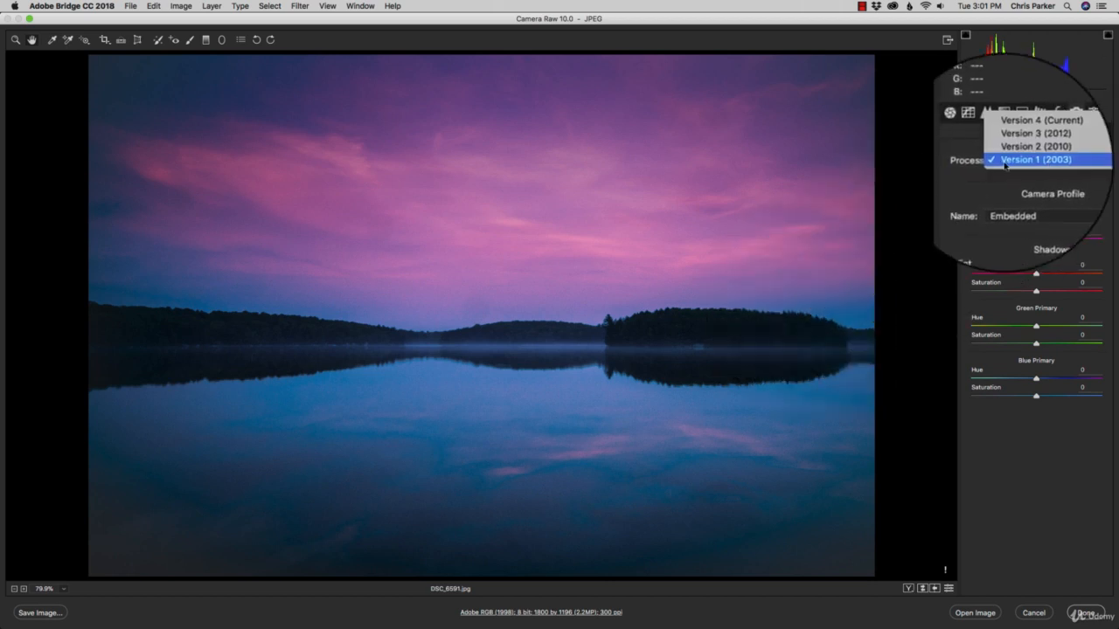
pyautogui.click(1032, 163)
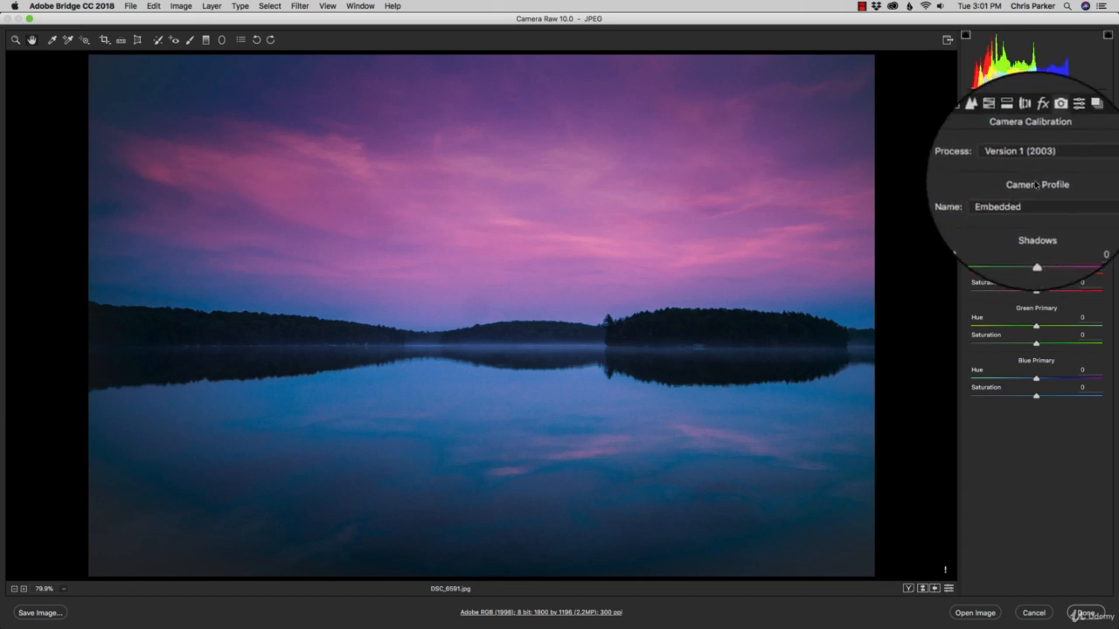
pyautogui.click(1029, 165)
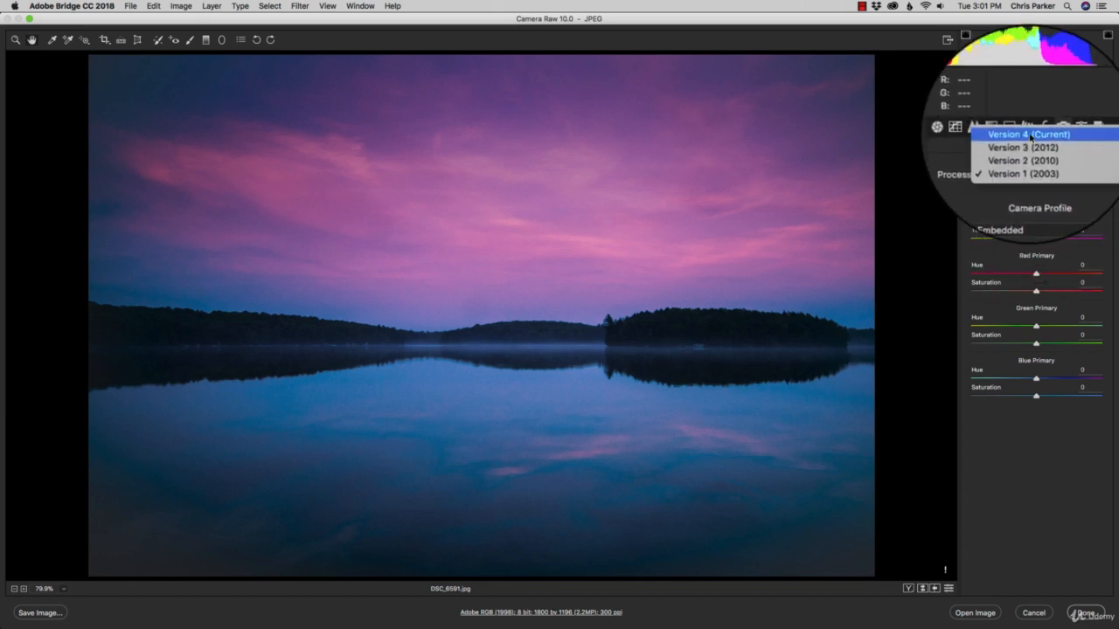
pyautogui.click(1030, 135)
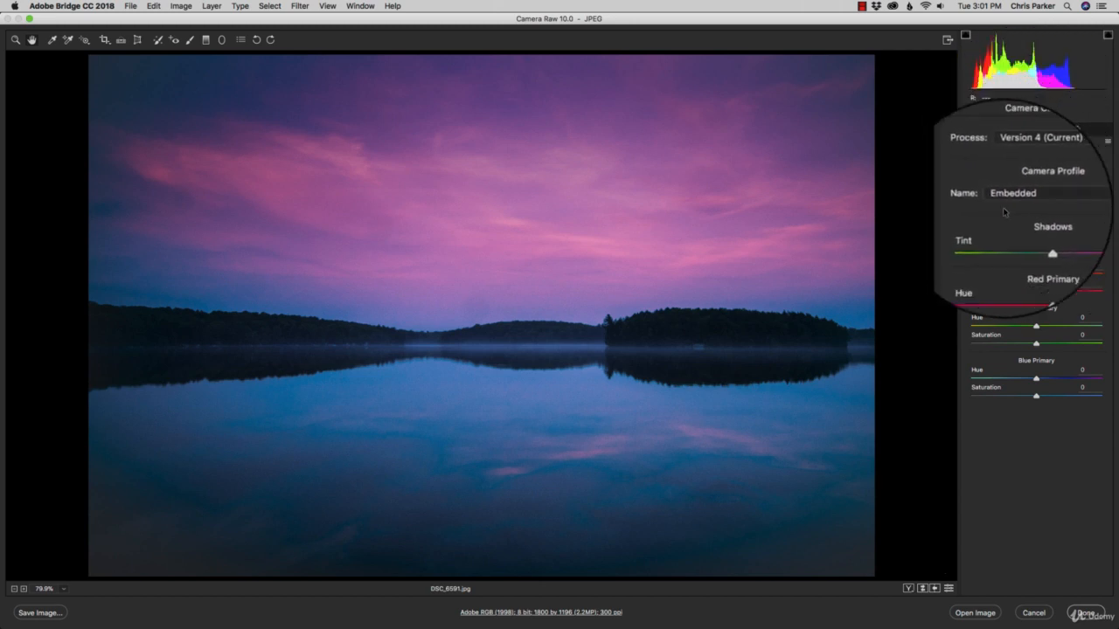
# View the available camera profiles, the presets and the snapshots.
pyautogui.click(1028, 199)
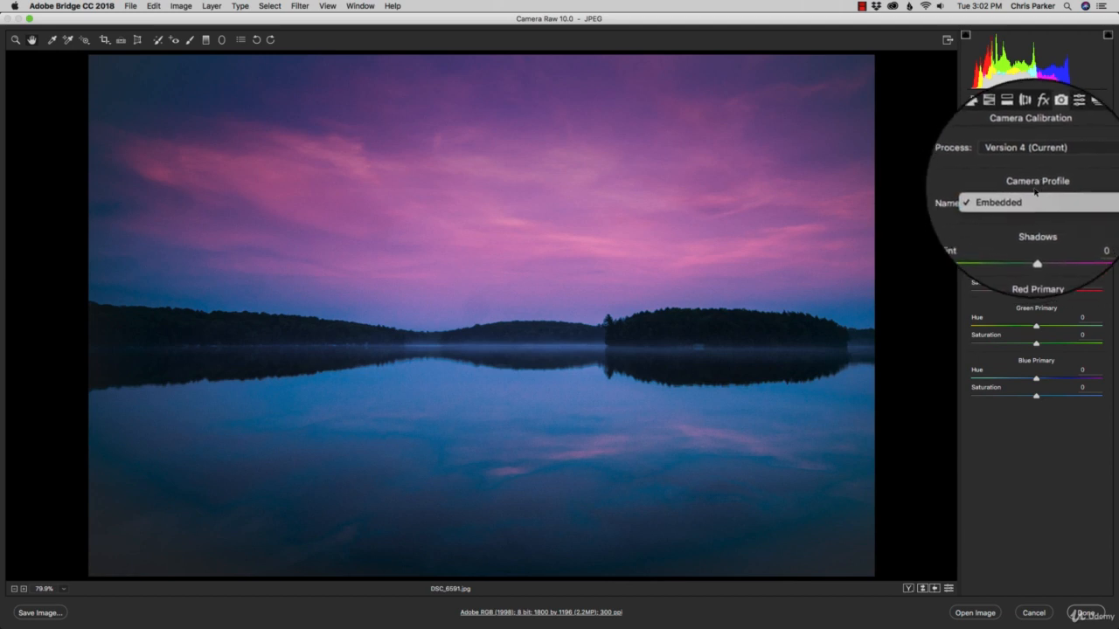
pyautogui.click(1038, 187)
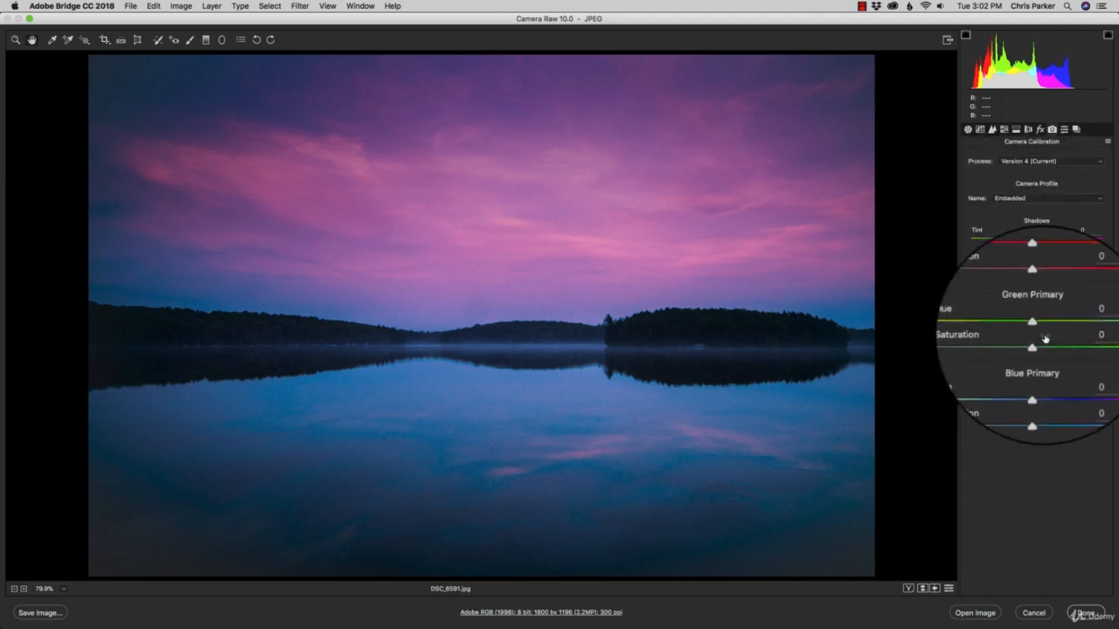
pyautogui.click(1064, 128)
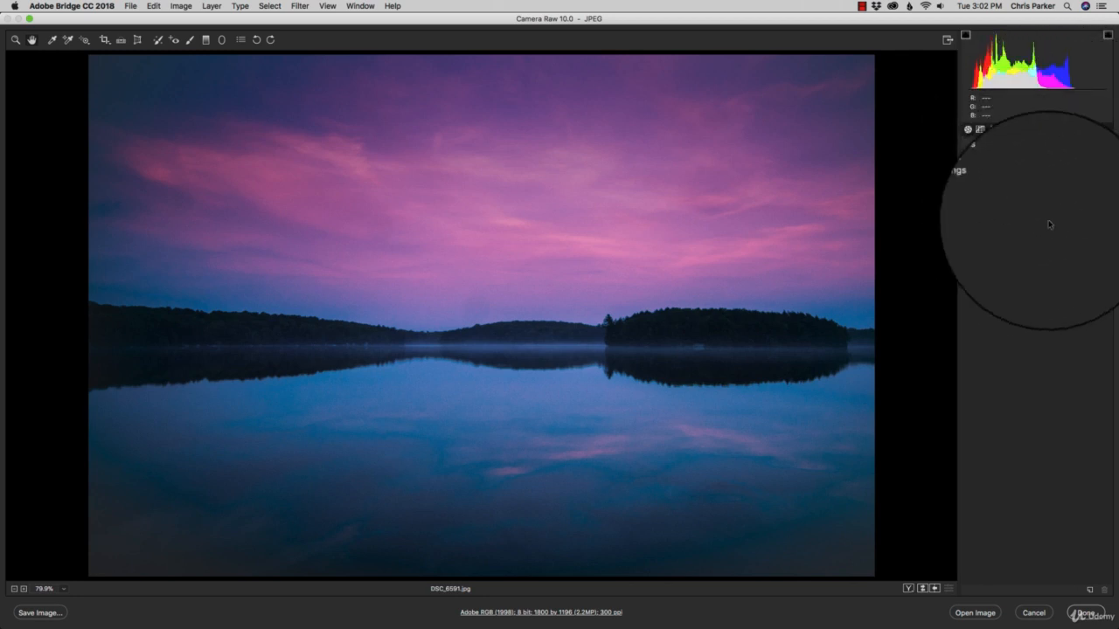
pyautogui.click(1075, 130)
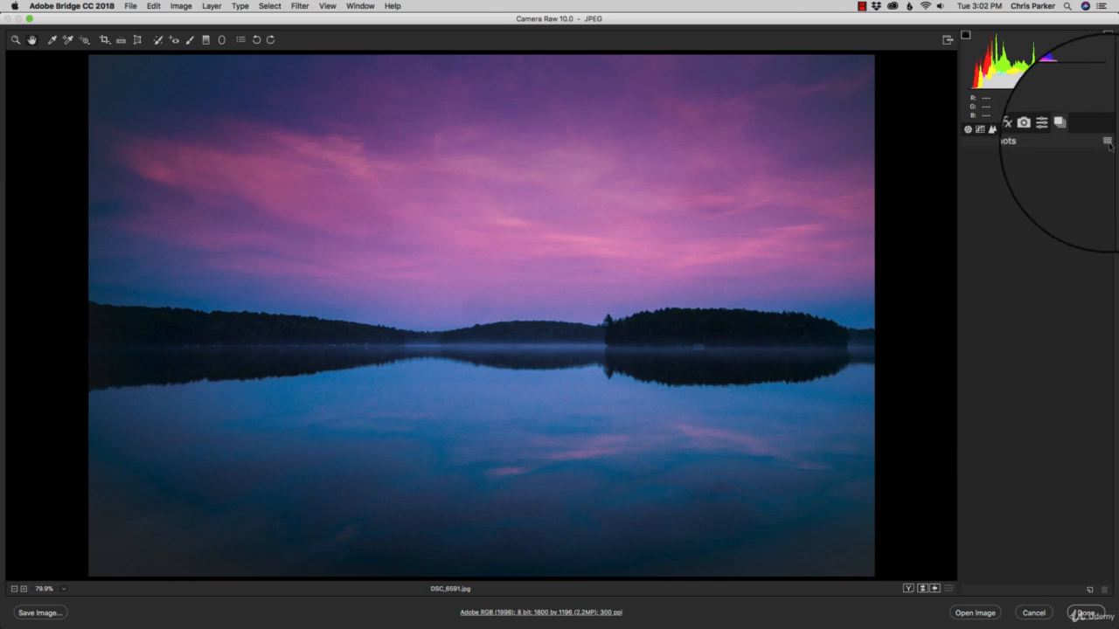
# Return to the Basic adjustments and view the settings options available there, leaving Custom Settings selected.
pyautogui.click(967, 129)
pyautogui.click(1108, 142)
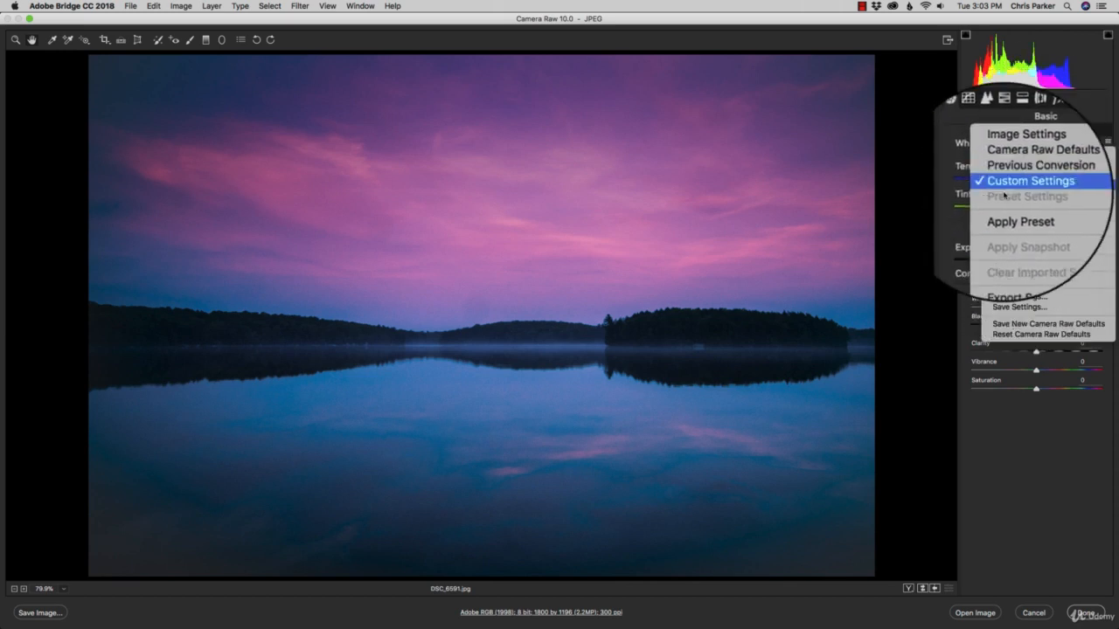
pyautogui.click(1028, 416)
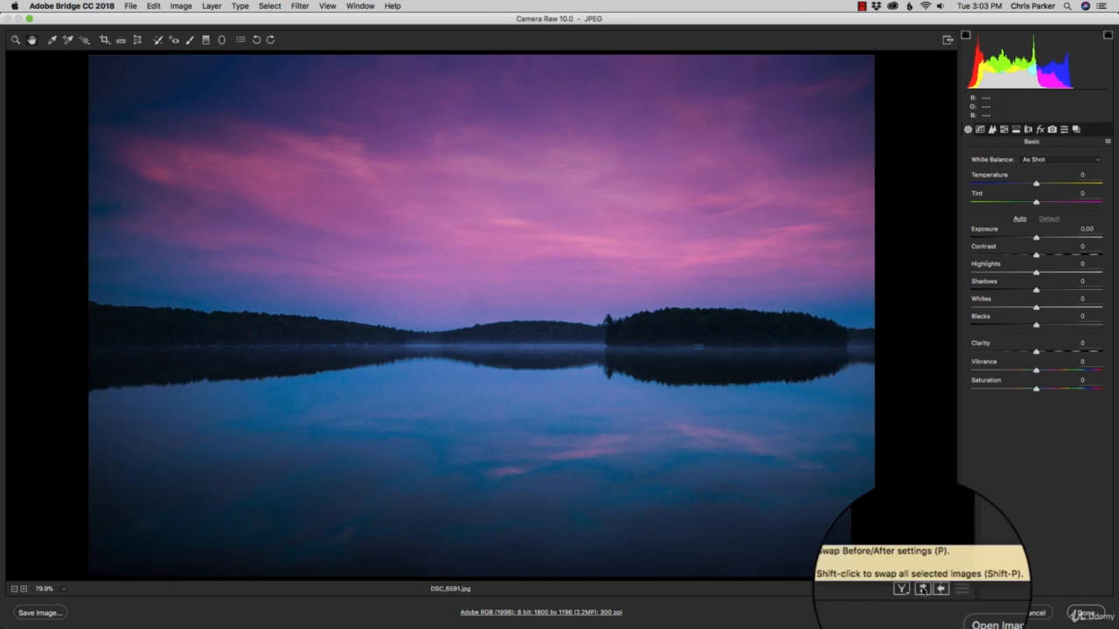
# Cycle through the before/after comparison views of the lake photo and magnify the preview to 200%.
pyautogui.click(937, 590)
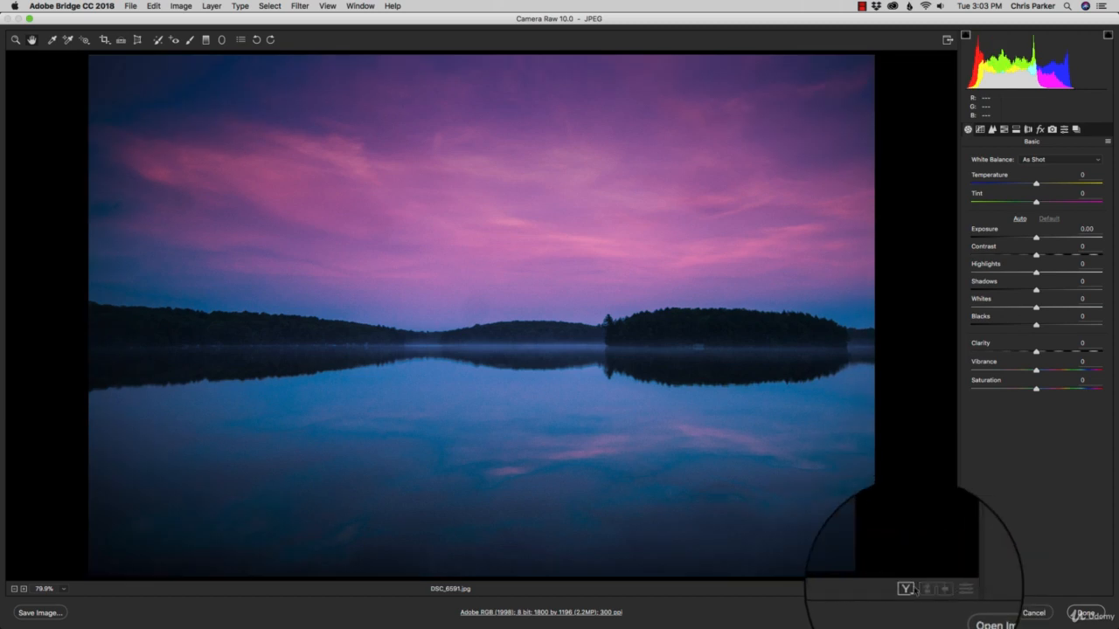
pyautogui.click(908, 590)
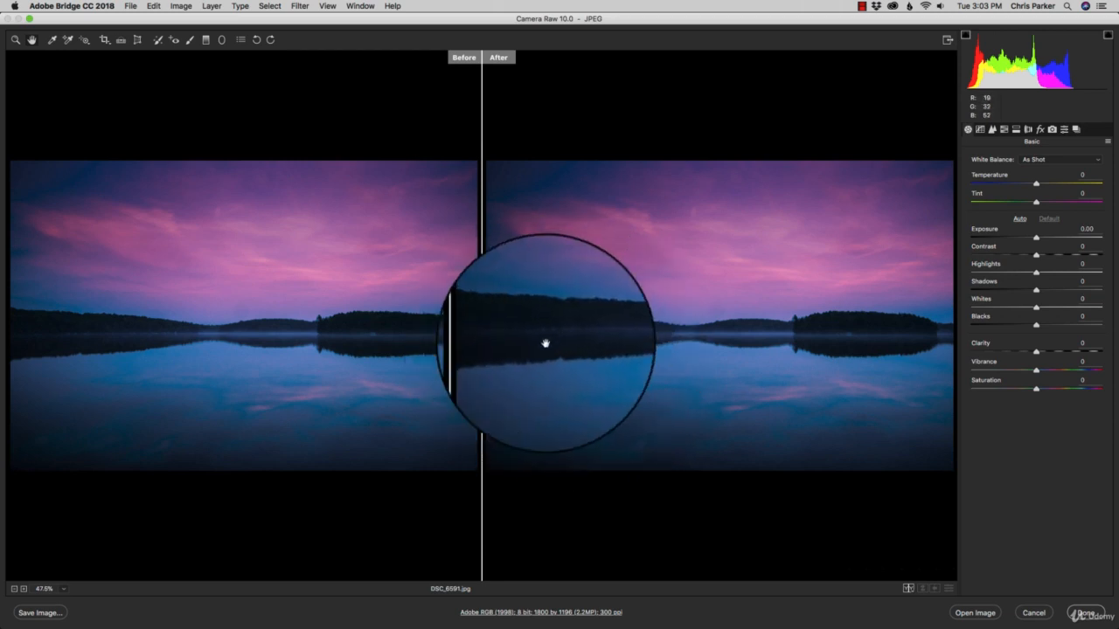
pyautogui.click(909, 590)
pyautogui.click(909, 590)
pyautogui.click(909, 590)
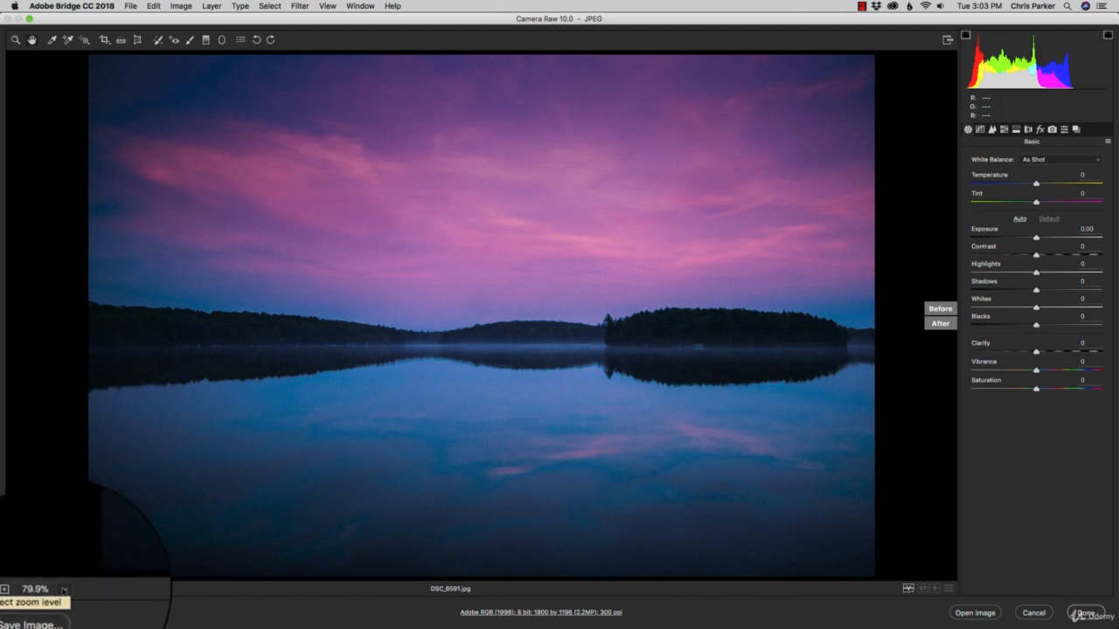
pyautogui.click(45, 591)
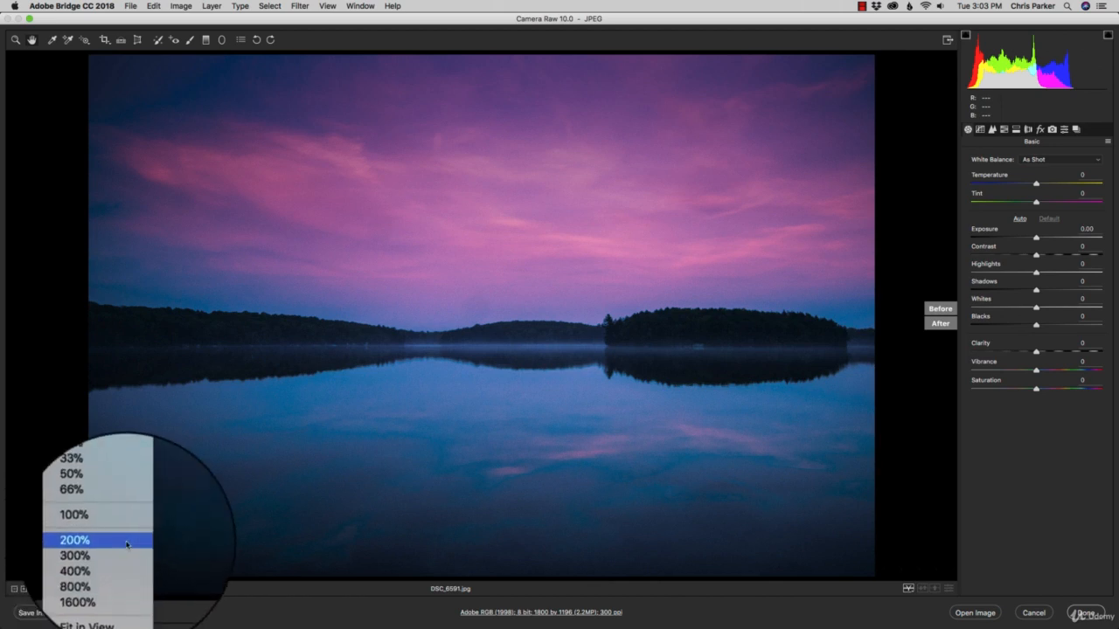
pyautogui.click(106, 568)
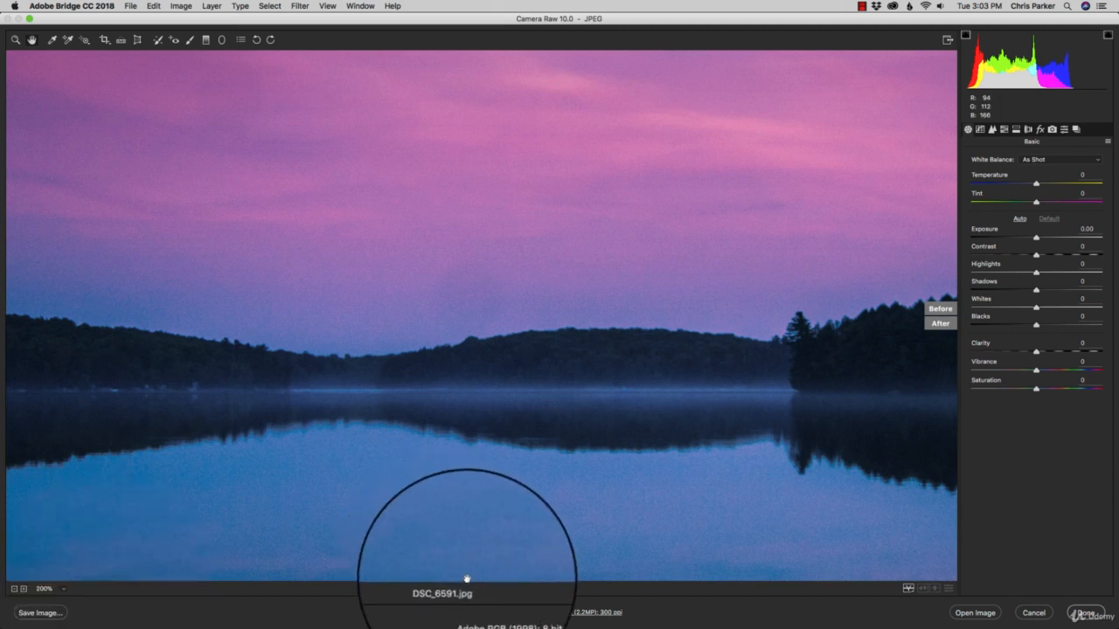
# View the workflow options and the color spaces available for the photo, keeping Adobe RGB (1998).
pyautogui.click(482, 612)
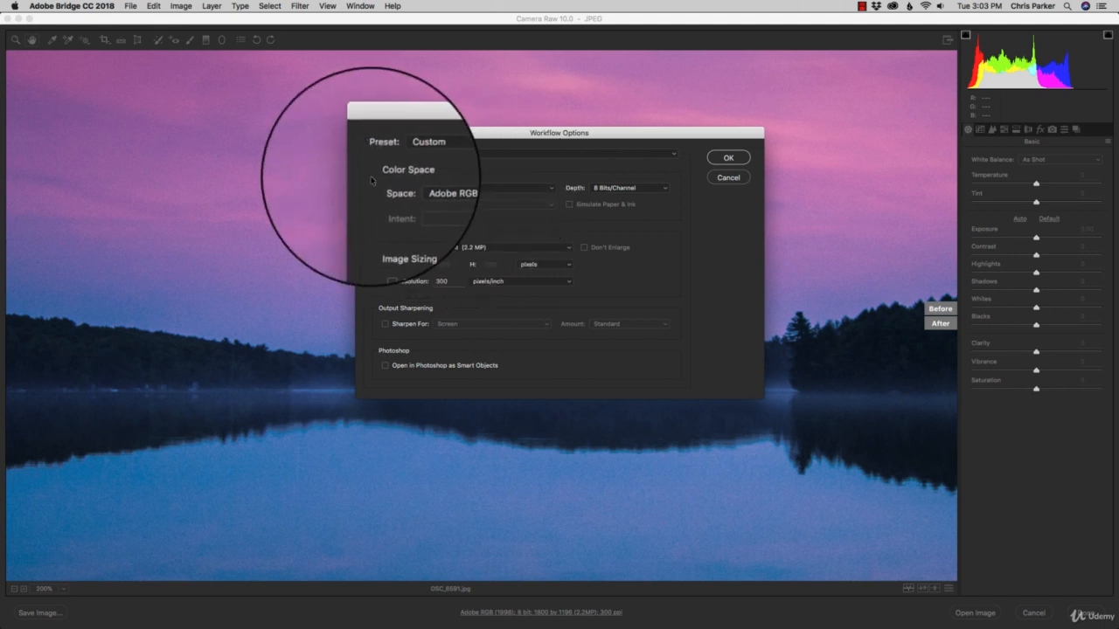
pyautogui.click(730, 178)
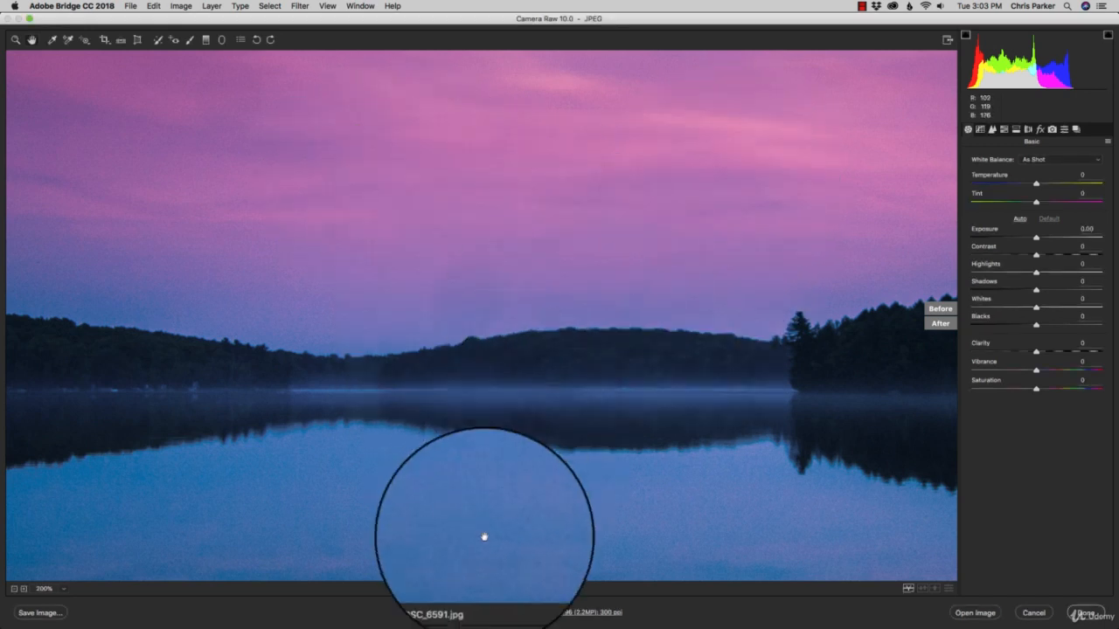
pyautogui.click(507, 613)
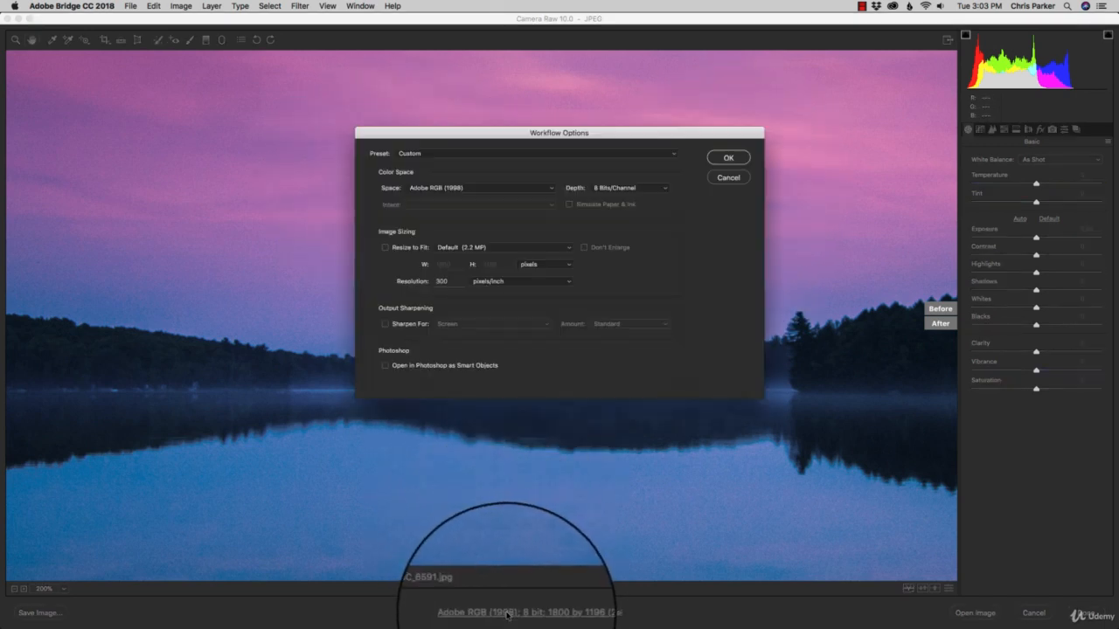
pyautogui.click(464, 187)
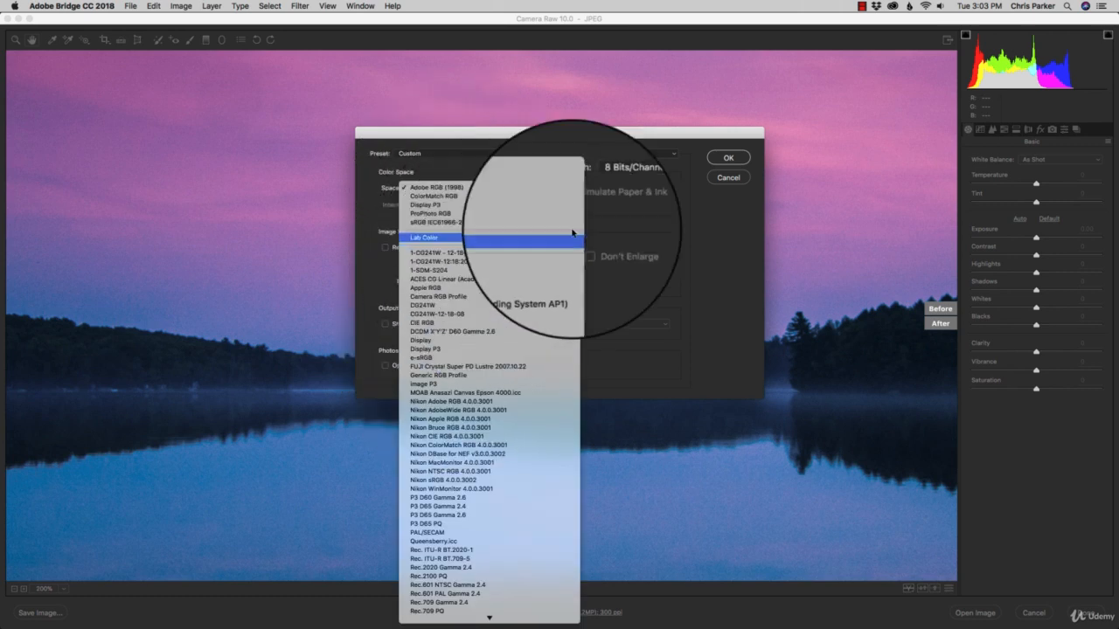
pyautogui.click(697, 217)
# Try 16 Bits/Channel depth and output sharpening for Screen in the workflow options, then discard the changes.
pyautogui.click(617, 188)
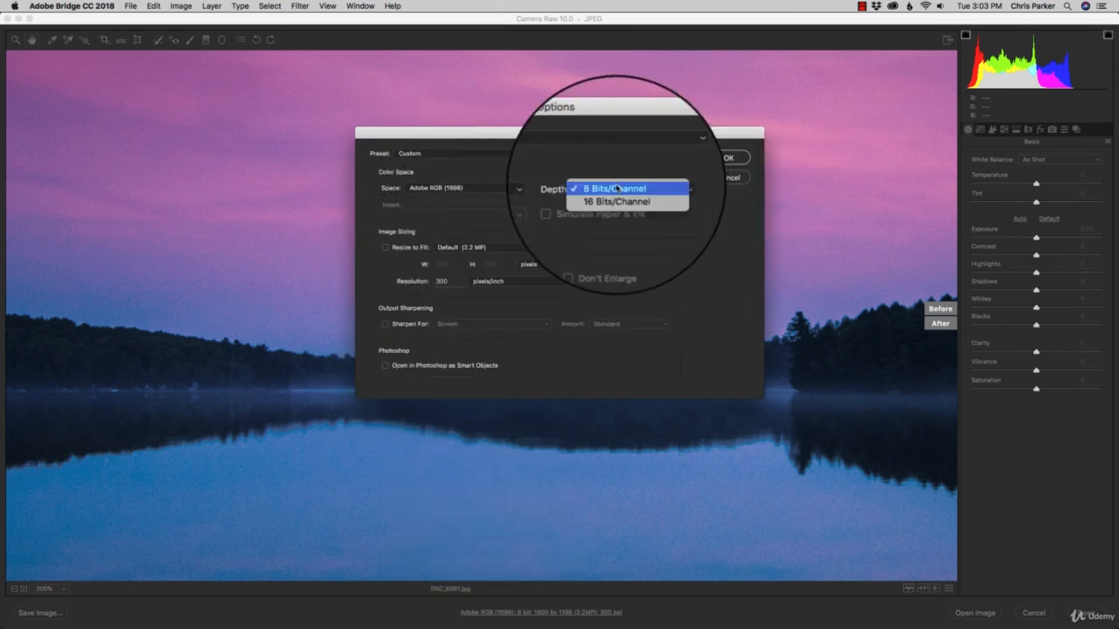
pyautogui.click(618, 198)
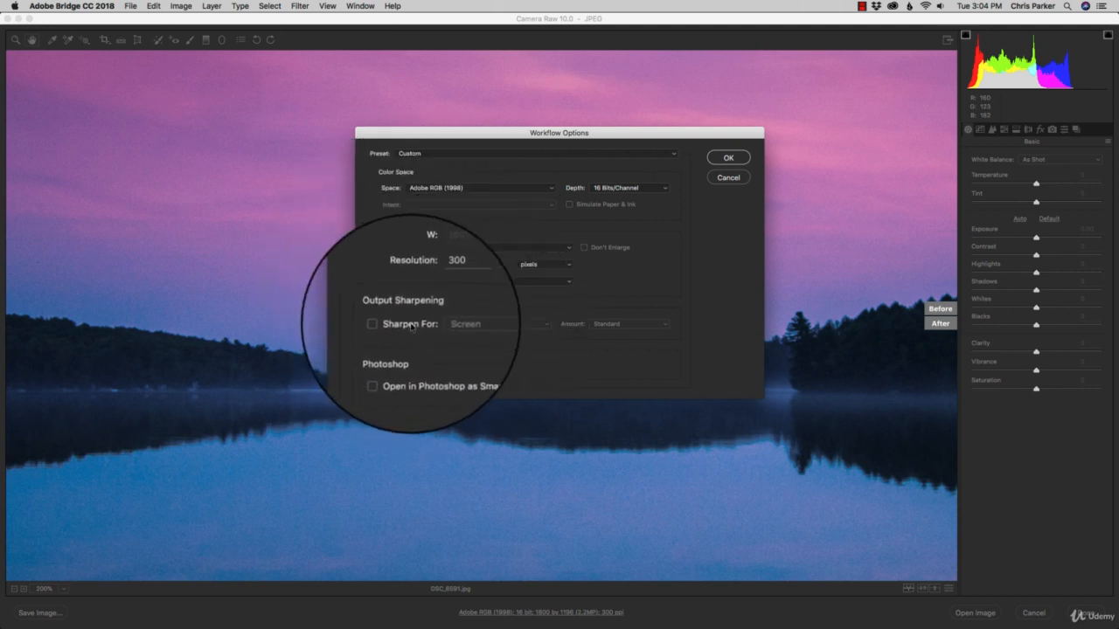
pyautogui.click(404, 326)
pyautogui.click(455, 325)
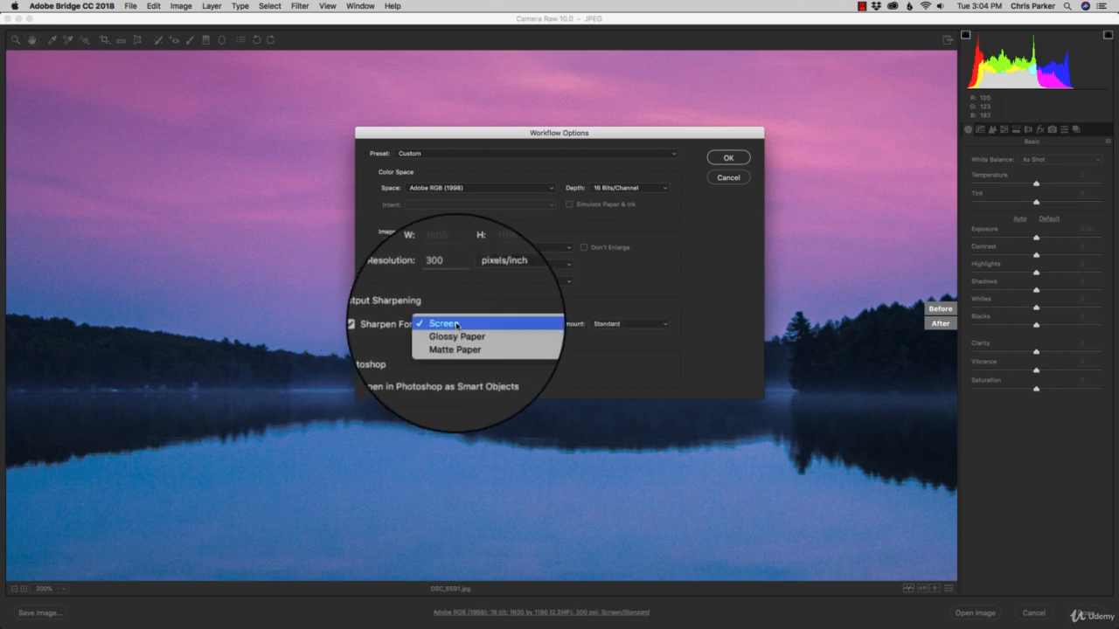
pyautogui.click(571, 335)
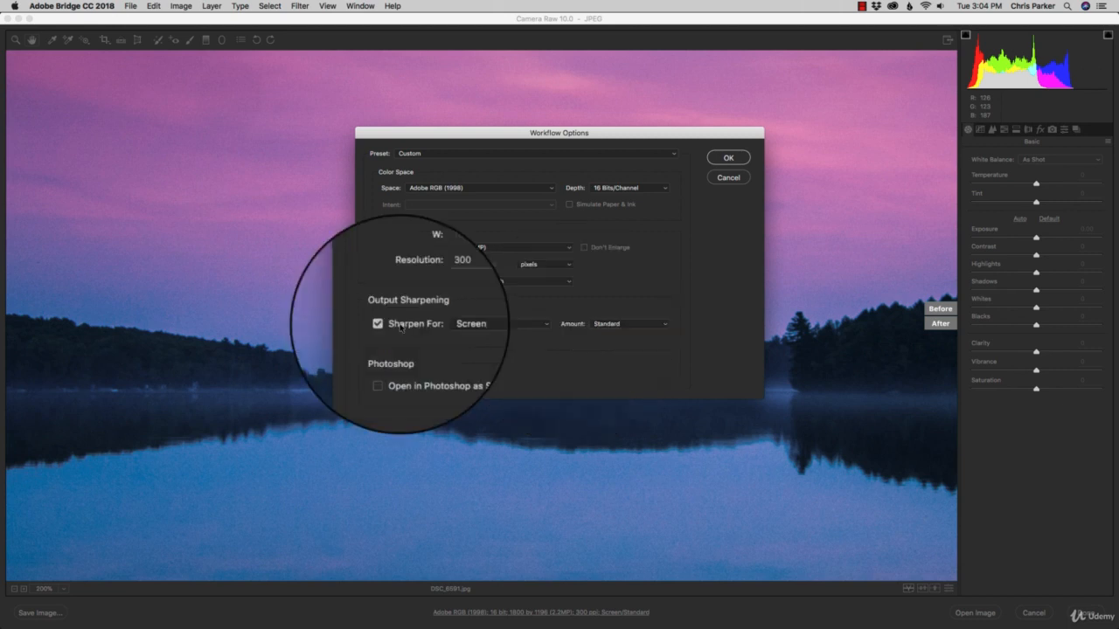
pyautogui.click(729, 178)
# Restore the single-image preview without the before/after comparison and open the lake photo in Photoshop.
pyautogui.click(908, 588)
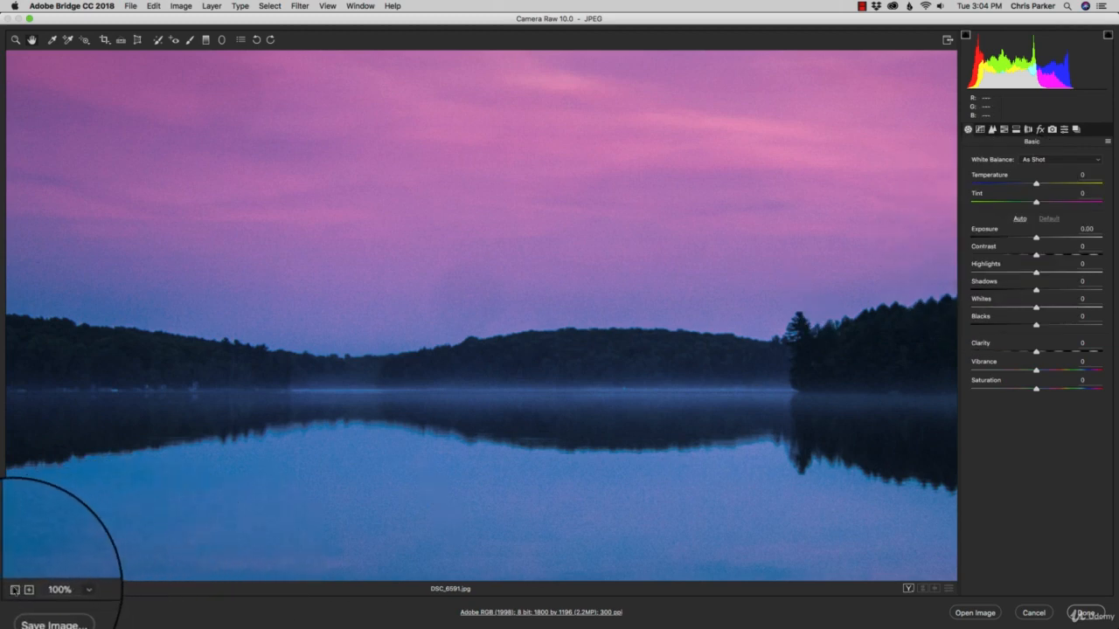
pyautogui.click(14, 589)
pyautogui.click(14, 589)
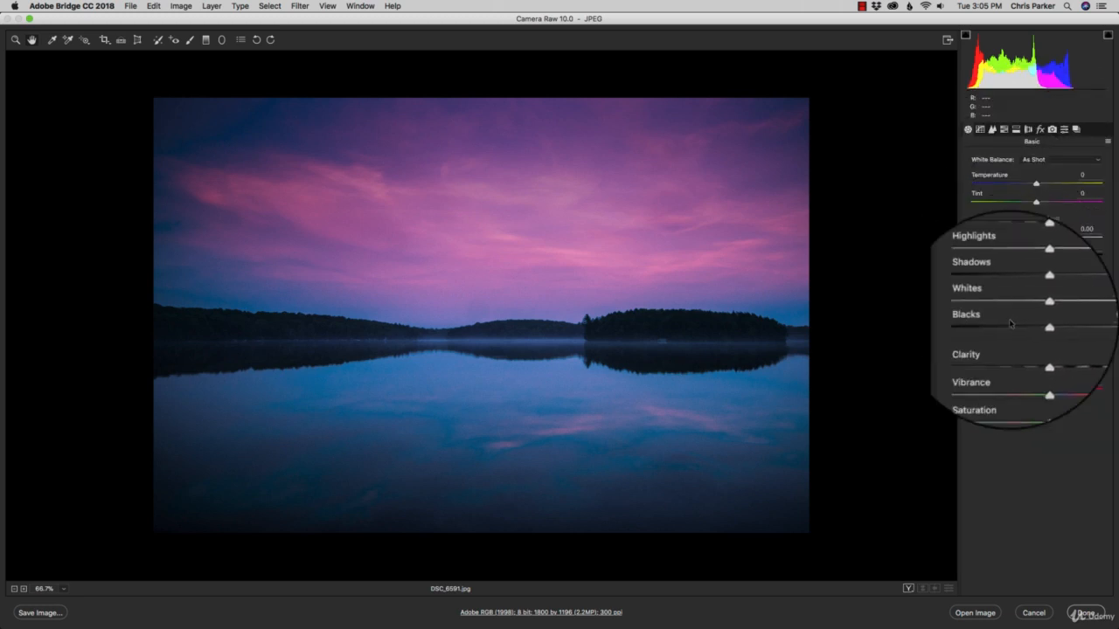
pyautogui.click(975, 613)
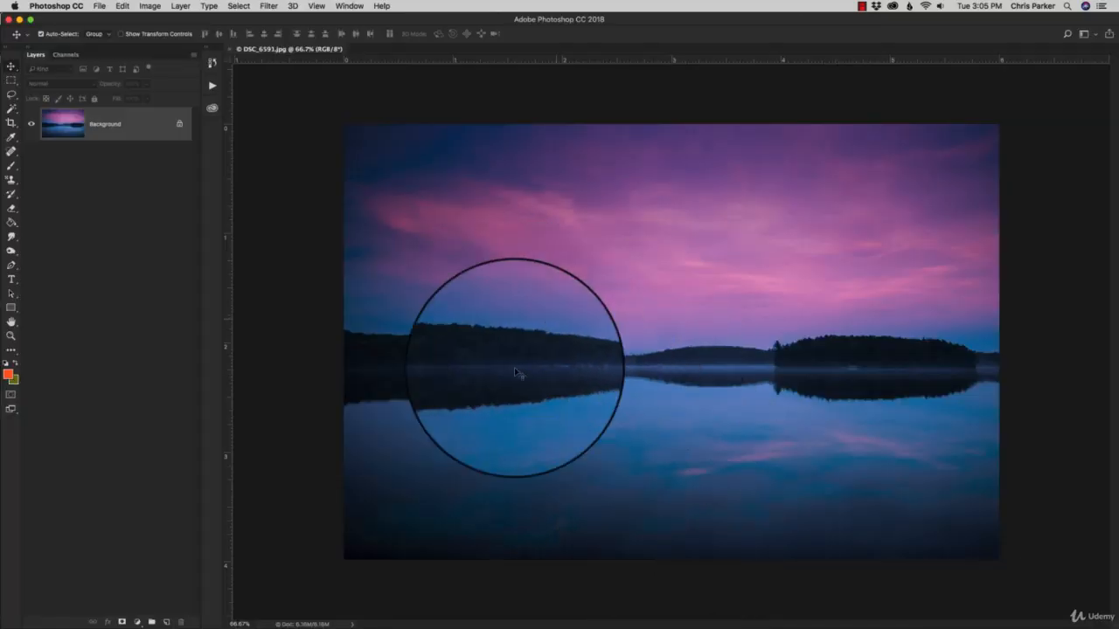